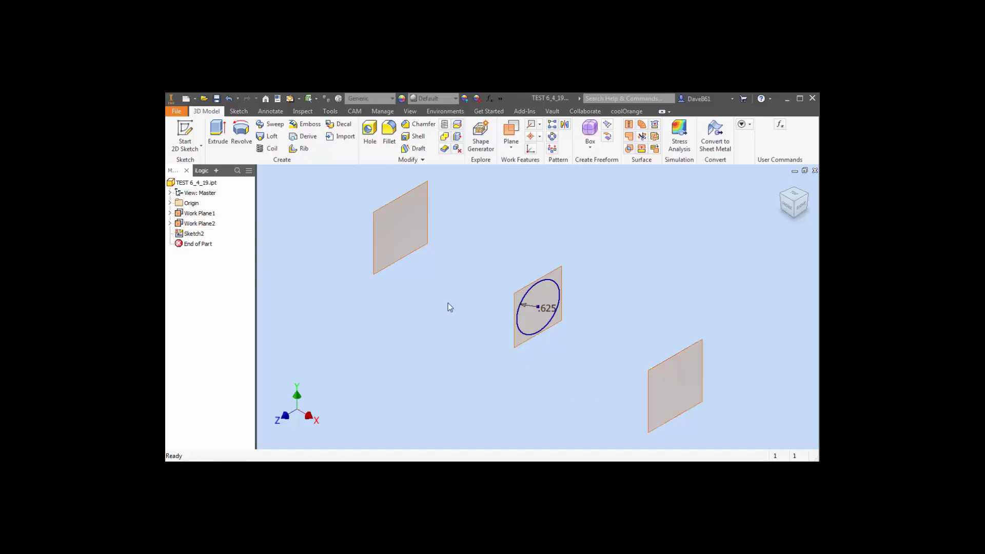
Step: Extrude the circle between Work Plane1 and Work Plane2 as a solid using the Between extents
{"action": "left_click", "coordinate": [217, 133]}
{"action": "left_click_drag", "start_coordinate": [369, 334], "coordinate": [270, 225]}
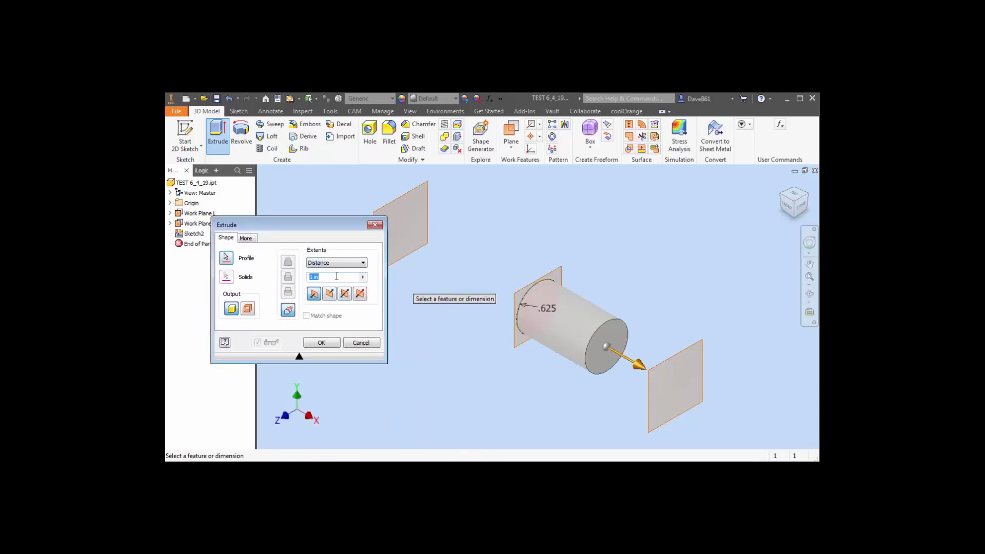
{"action": "left_click", "coordinate": [363, 264]}
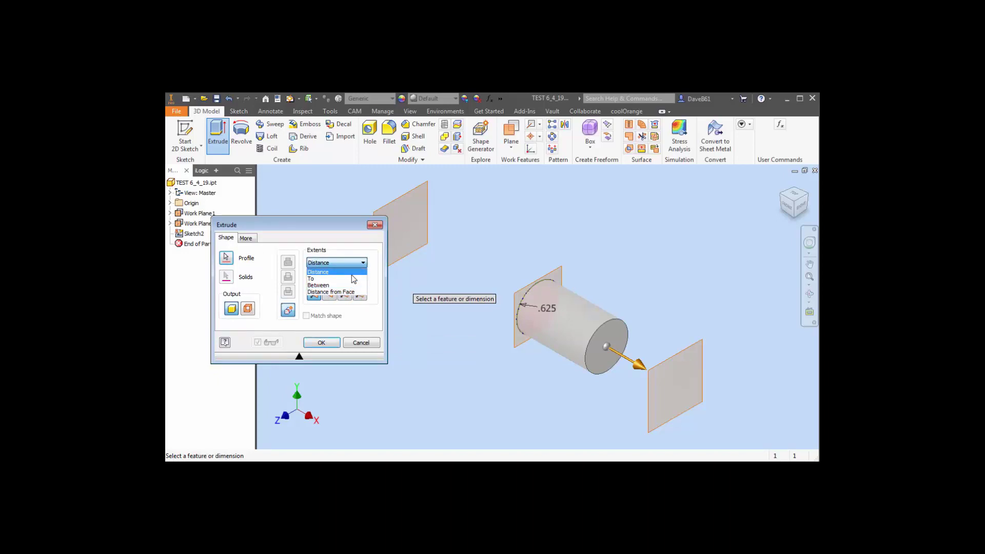
{"action": "left_click", "coordinate": [326, 285]}
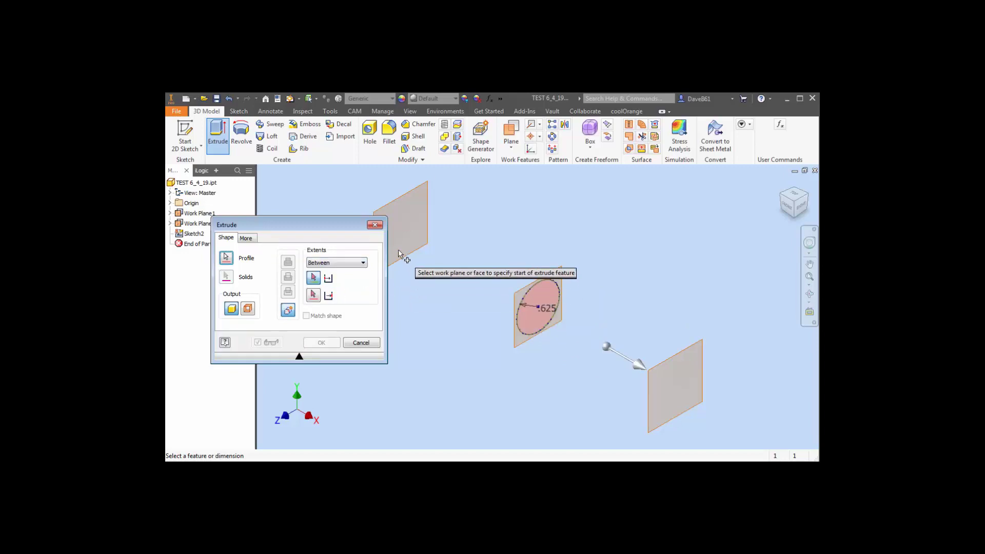
{"action": "left_click", "coordinate": [407, 258]}
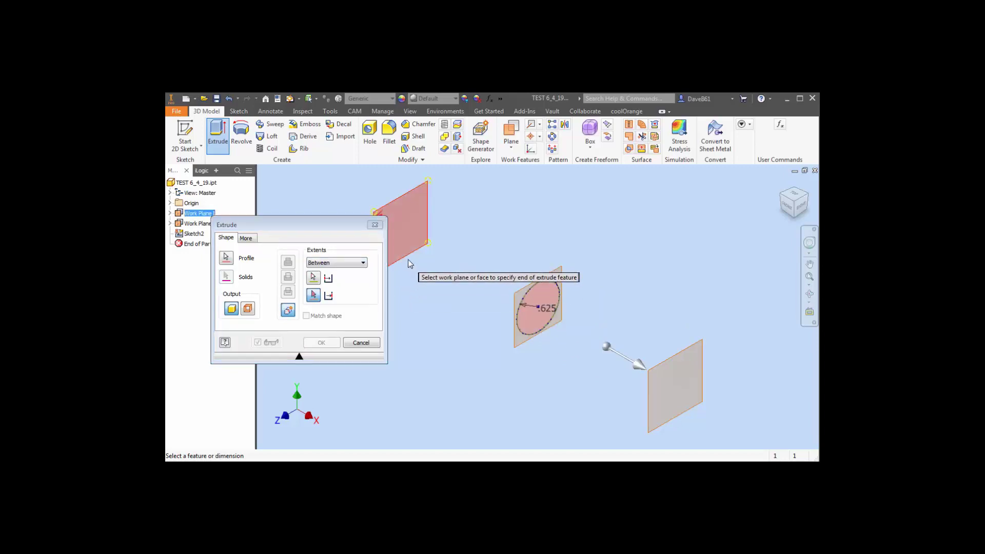
{"action": "left_click", "coordinate": [659, 369]}
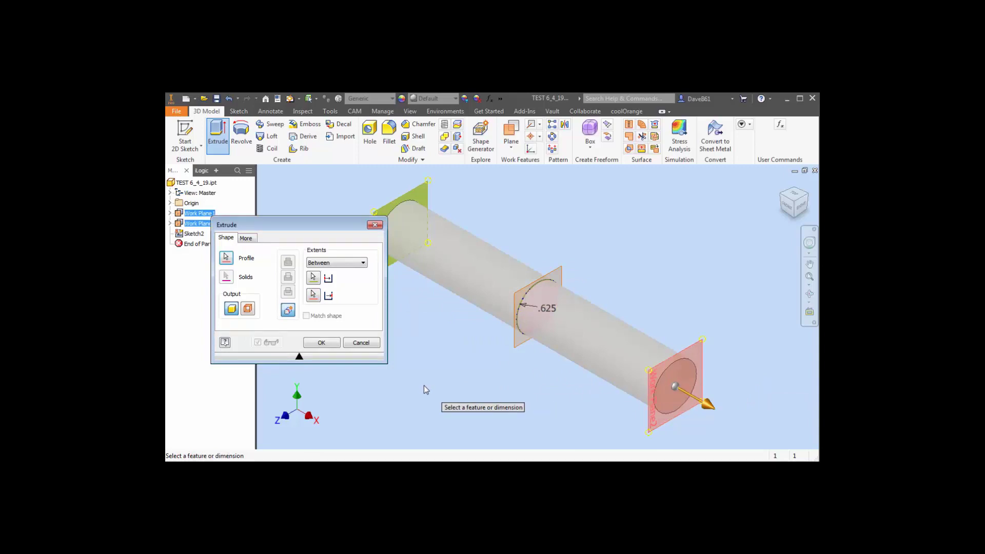
{"action": "left_click", "coordinate": [321, 343]}
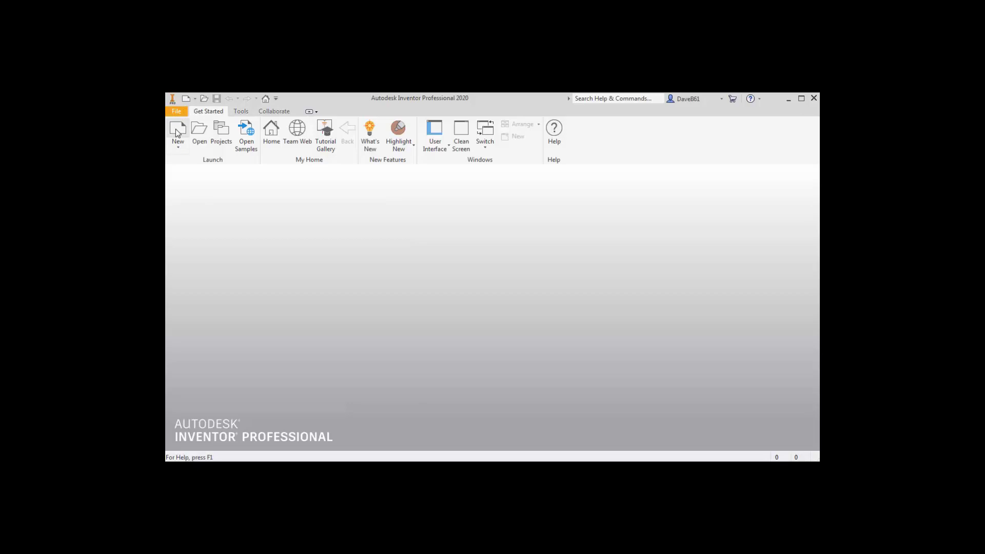
Step: Open the part TEST 6_4_19.ipt from the 2020 Version folder in Inventor Professional 2020
{"action": "left_click", "coordinate": [199, 131]}
{"action": "left_click", "coordinate": [477, 254]}
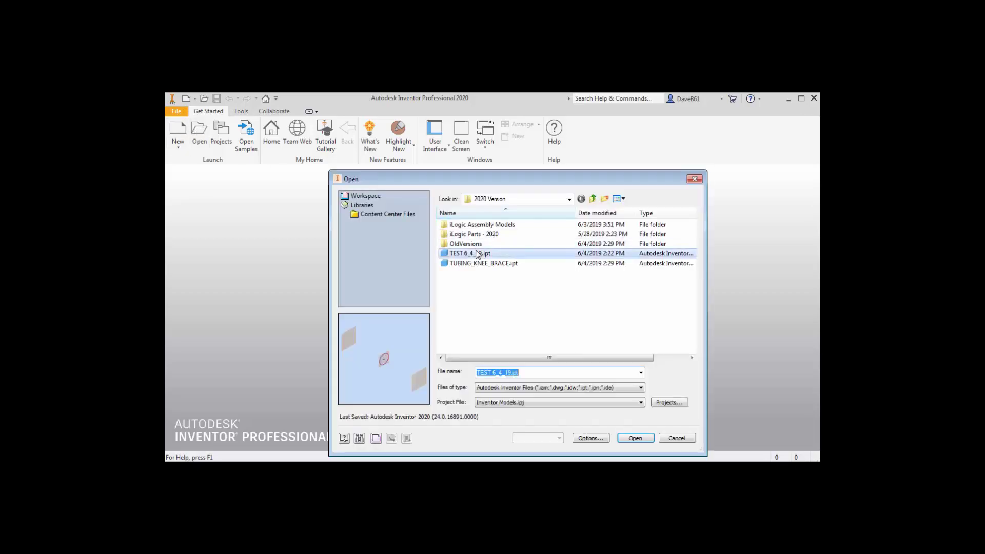
{"action": "left_click", "coordinate": [639, 440]}
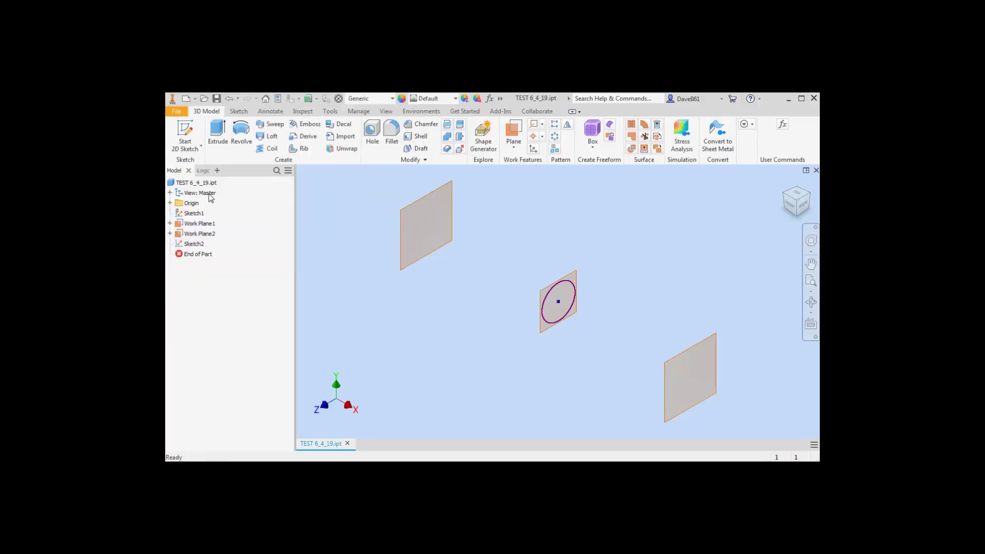
Step: Try to extrude the circle from its sketch plane to Work Plane2, without keeping the feature
{"action": "left_click", "coordinate": [213, 133]}
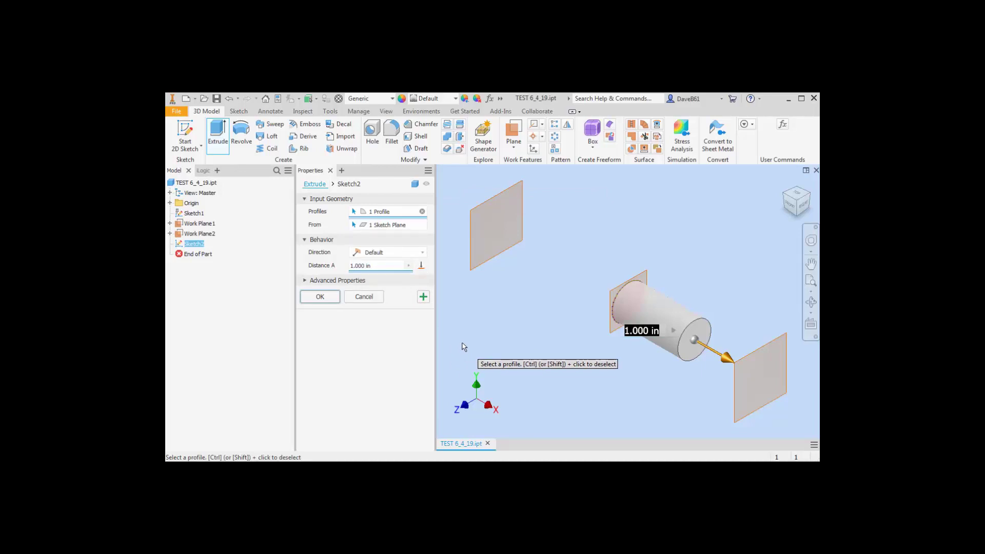
{"action": "left_click", "coordinate": [422, 254]}
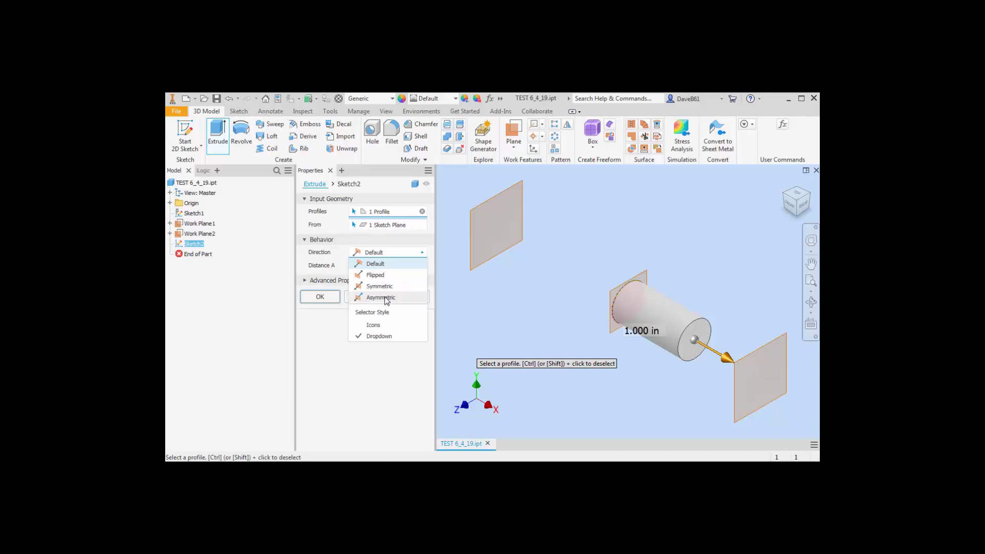
{"action": "left_click", "coordinate": [469, 298]}
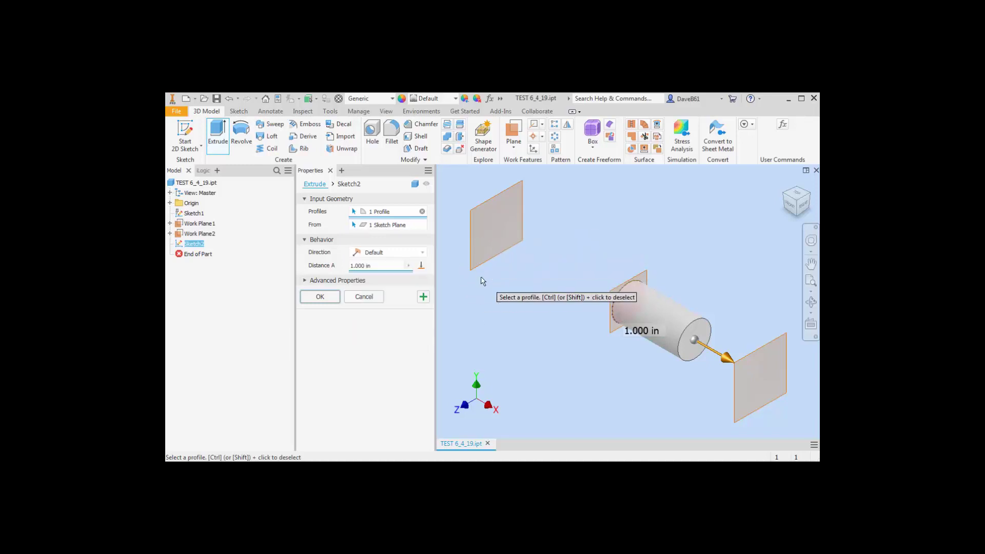
{"action": "left_click", "coordinate": [421, 265]}
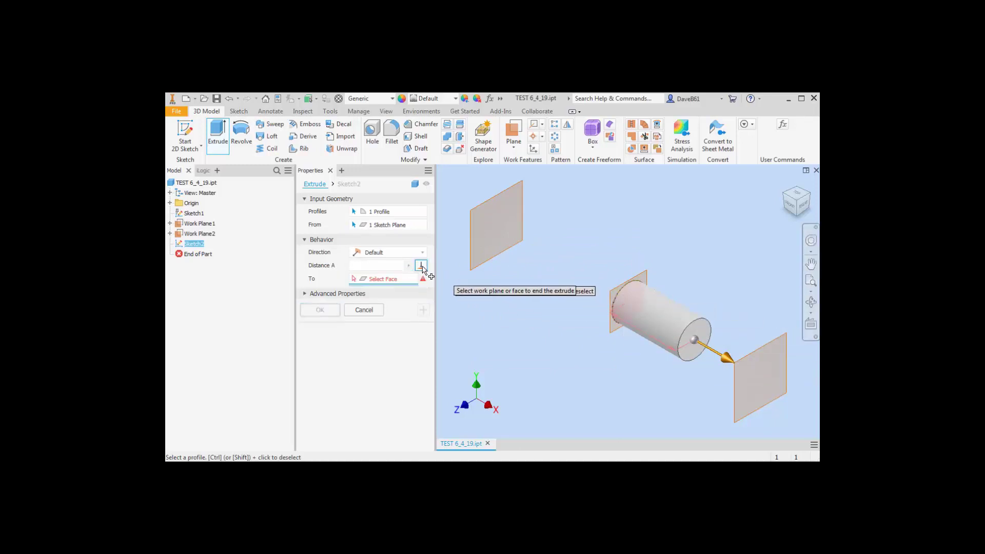
{"action": "left_click", "coordinate": [755, 353]}
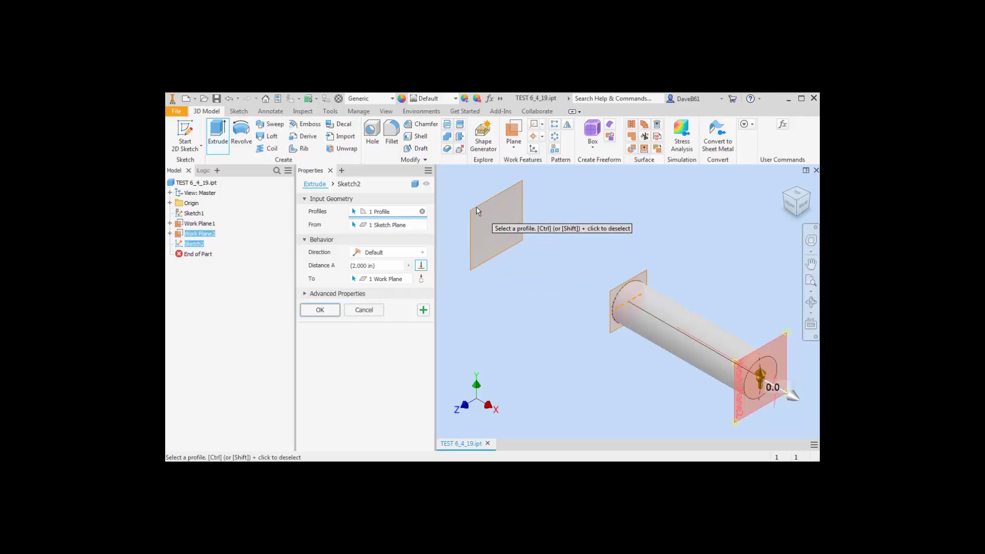
{"action": "left_click", "coordinate": [421, 265]}
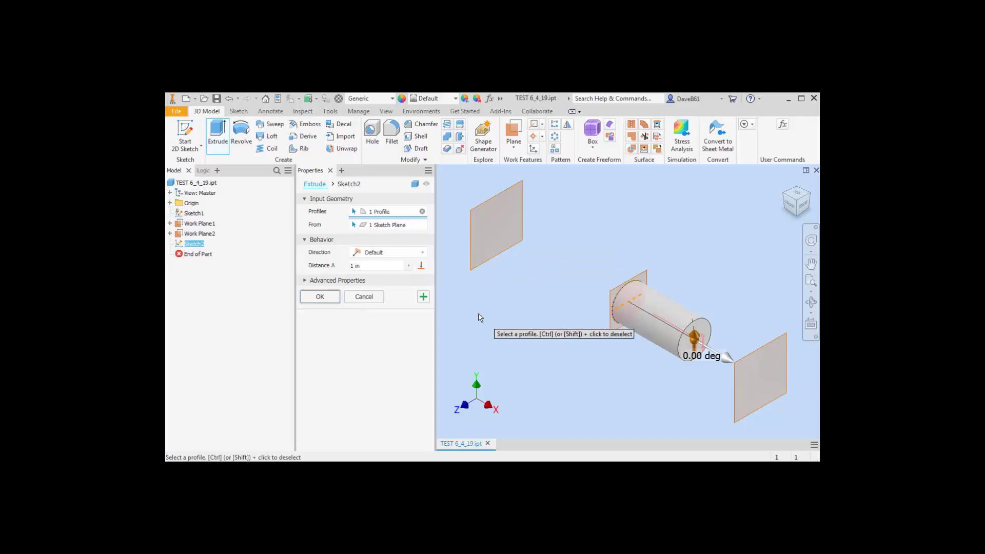
{"action": "left_click", "coordinate": [365, 297]}
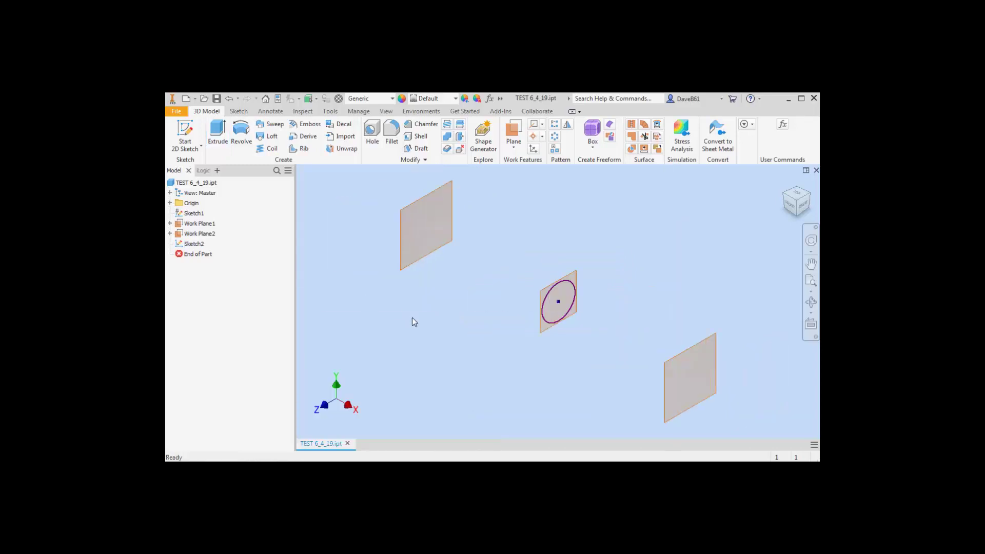
Step: Open the part TUBING_KNEE_BRACE.ipt from the 2020 Version folder
{"action": "left_click", "coordinate": [203, 98]}
{"action": "left_click", "coordinate": [479, 263]}
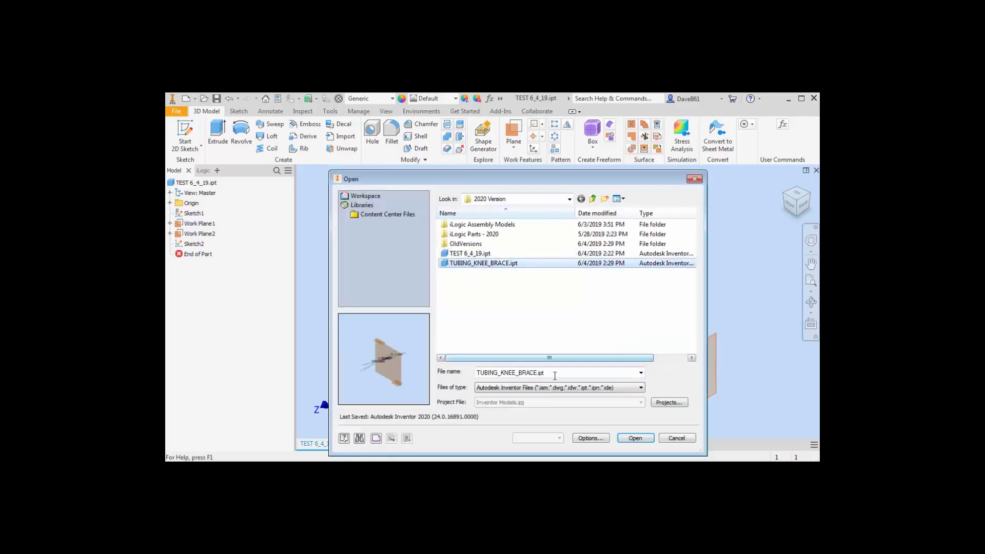
{"action": "left_click", "coordinate": [628, 439]}
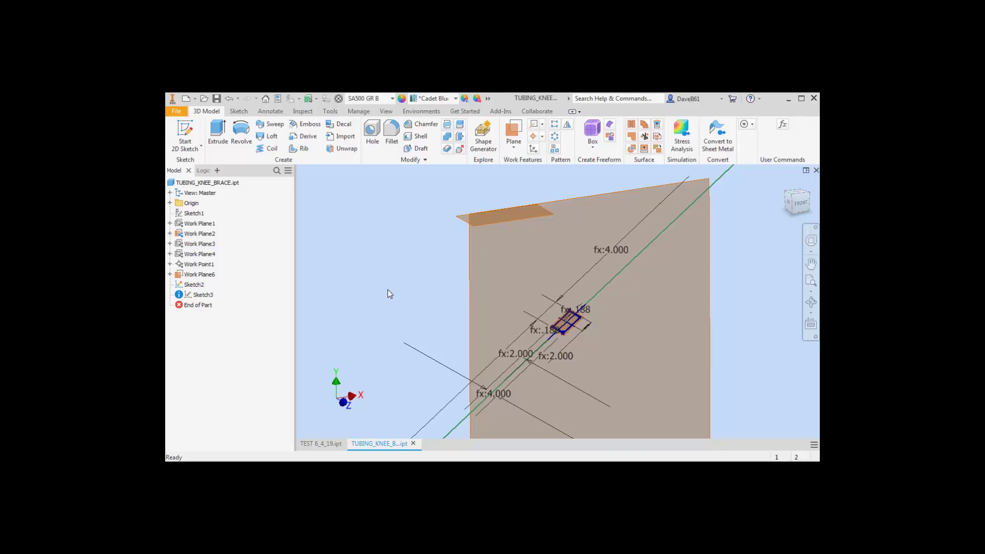
Step: Start an extrusion, narrow the model browser and float the extrusion properties beside it
{"action": "left_click", "coordinate": [218, 135]}
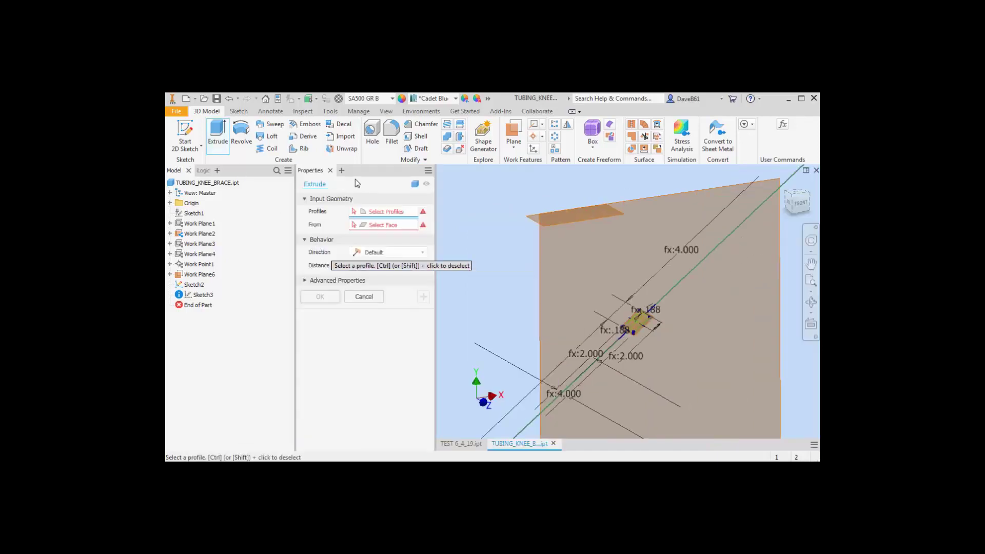
{"action": "left_click_drag", "start_coordinate": [359, 179], "coordinate": [417, 197]}
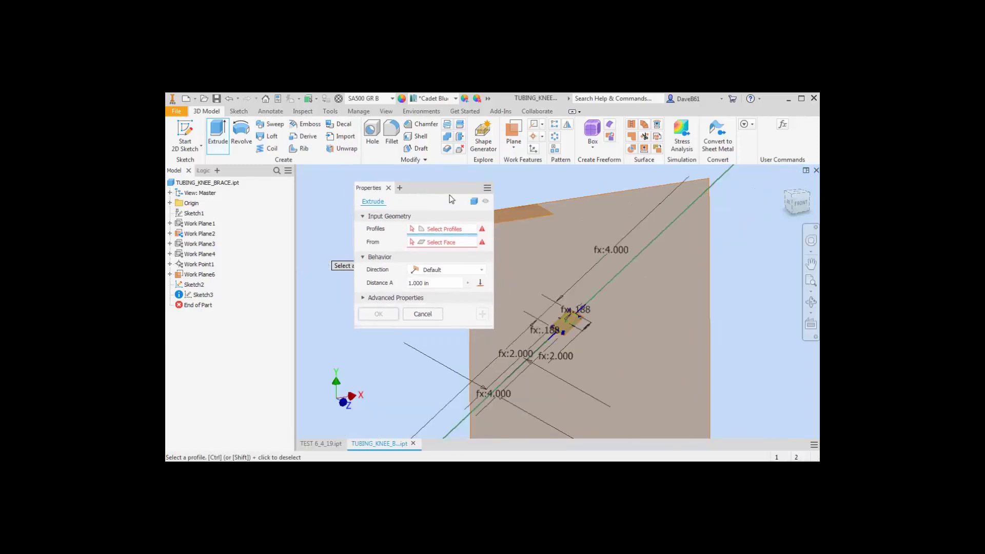
{"action": "left_click_drag", "start_coordinate": [295, 225], "coordinate": [246, 225]}
{"action": "left_click_drag", "start_coordinate": [406, 192], "coordinate": [326, 184]}
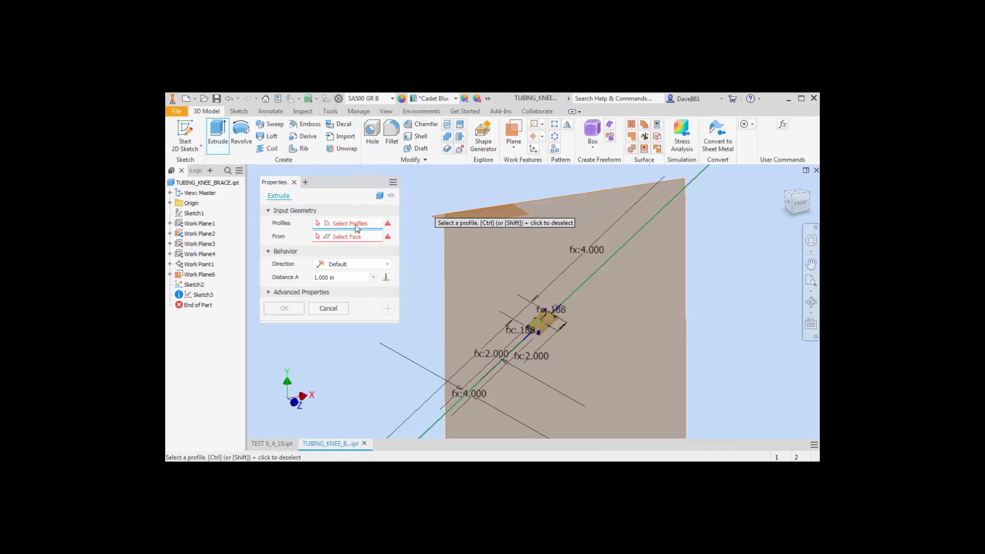
Step: Select the four tube wall regions between the inner and outer rectangles of Sketch2 as extrusion profiles
{"action": "scroll", "coordinate": [534, 321], "scroll_direction": "down", "scroll_amount": 5}
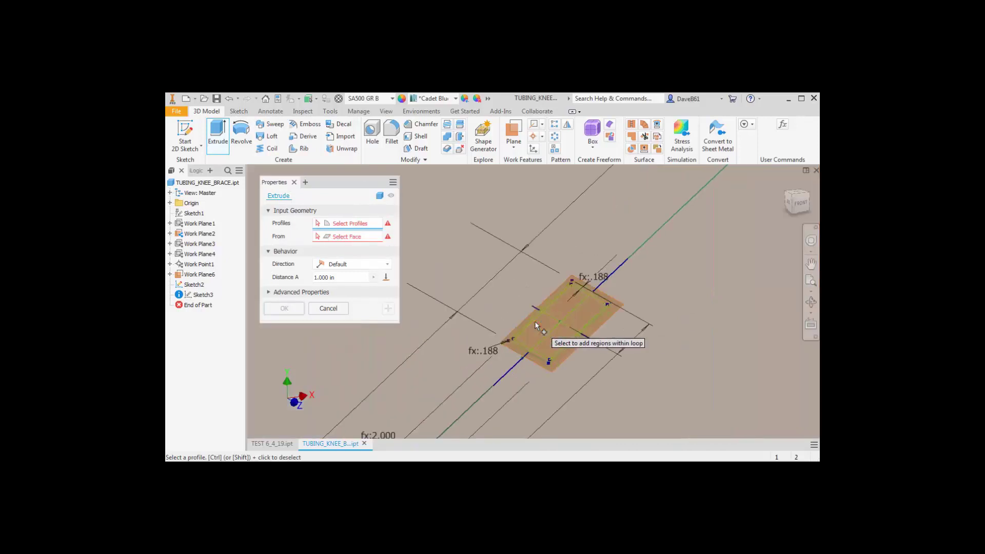
{"action": "scroll", "coordinate": [668, 271], "scroll_direction": "down", "scroll_amount": 5}
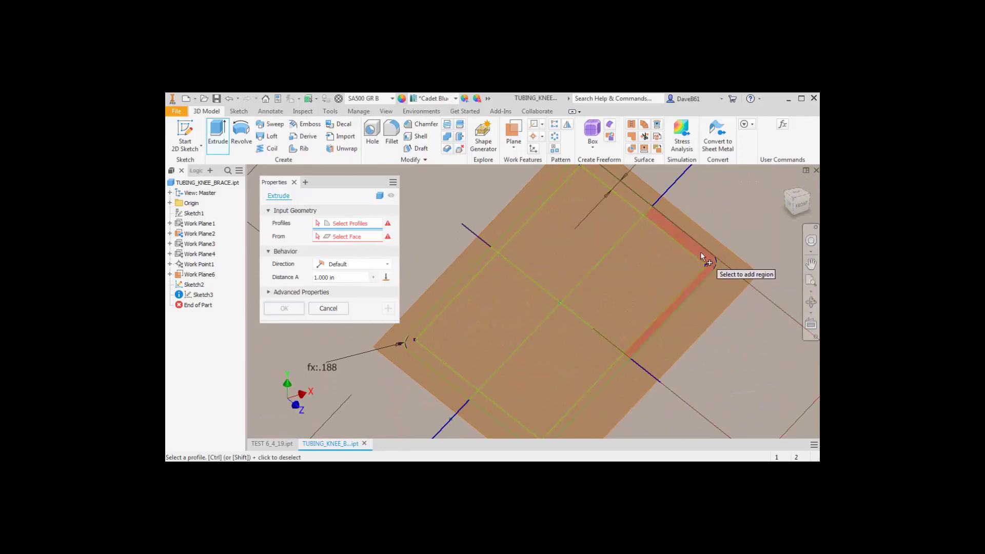
{"action": "left_click", "coordinate": [702, 255]}
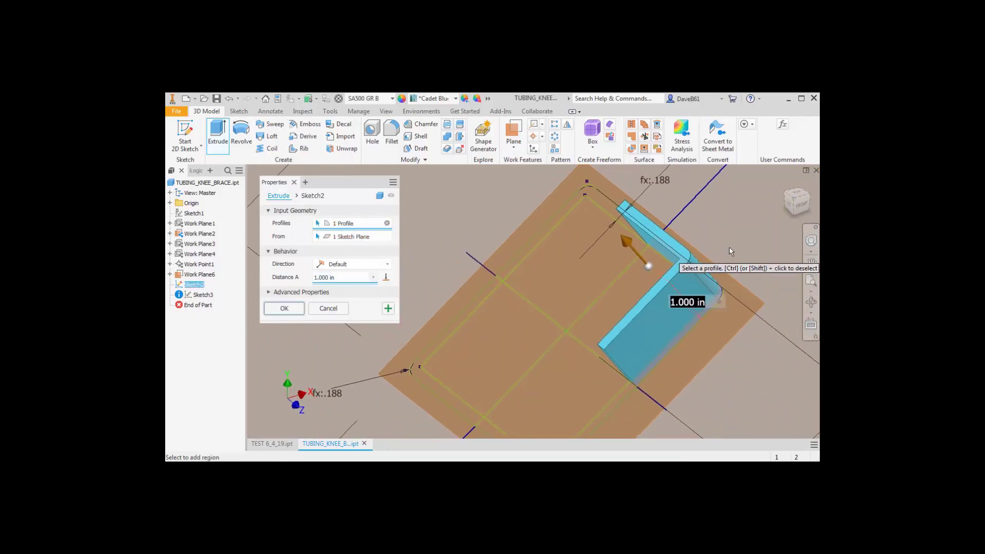
{"action": "left_click", "coordinate": [607, 204]}
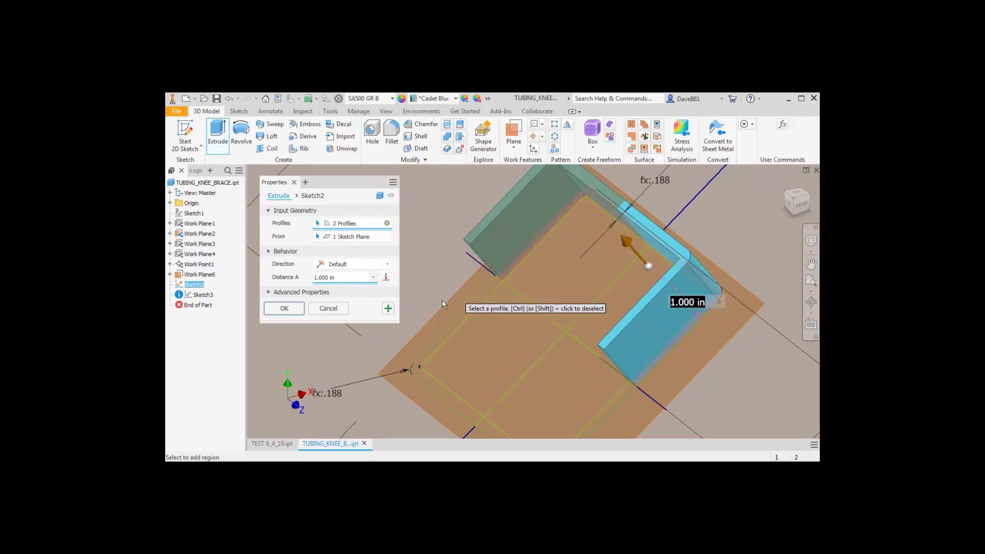
{"action": "left_click", "coordinate": [440, 344]}
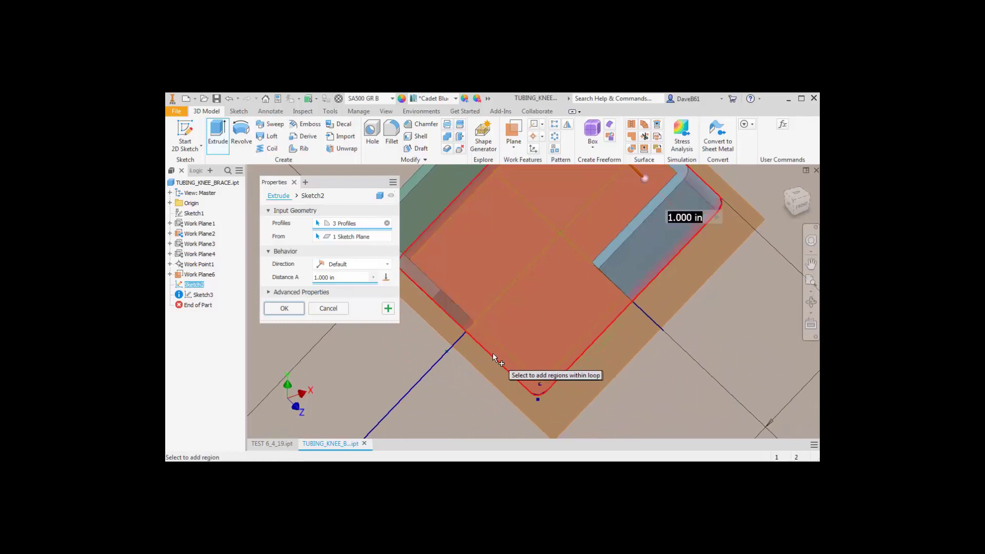
{"action": "left_click", "coordinate": [530, 382]}
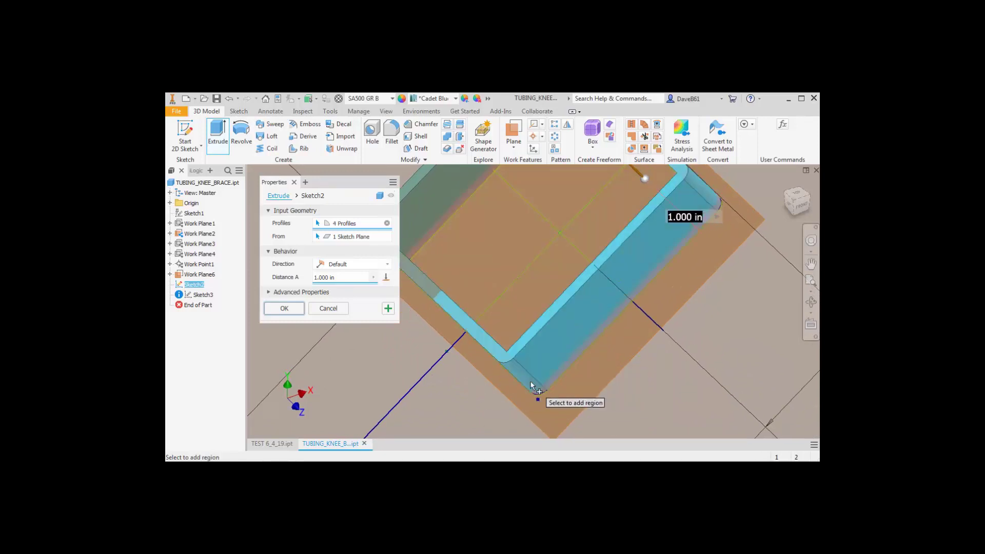
{"action": "scroll", "coordinate": [424, 402], "scroll_direction": "down", "scroll_amount": 4}
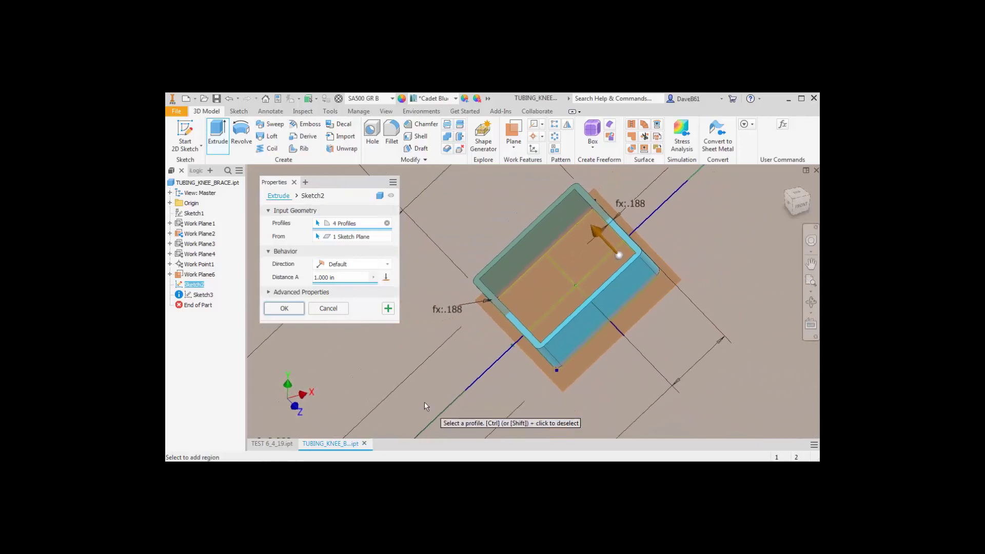
{"action": "scroll", "coordinate": [477, 394], "scroll_direction": "up", "scroll_amount": 2}
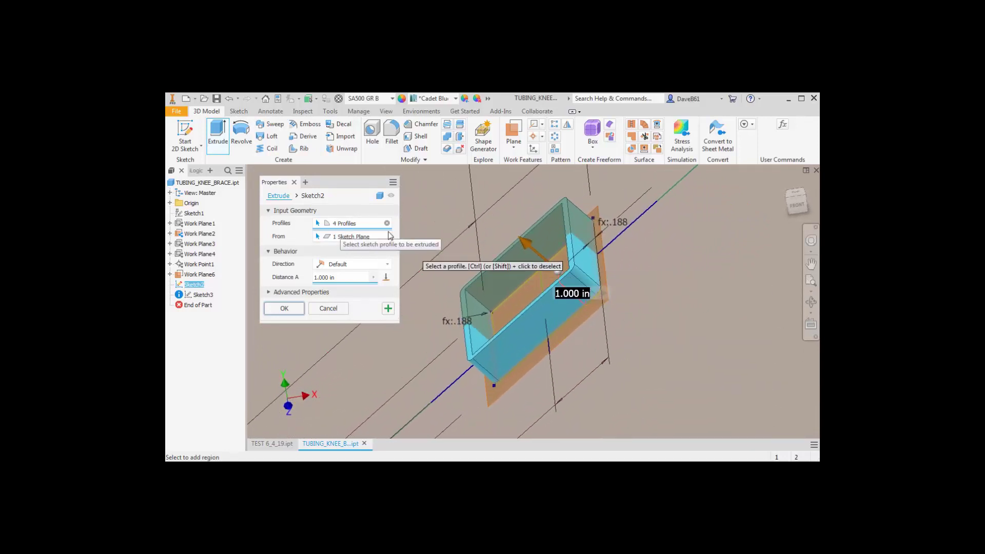
{"action": "middle_click_drag", "start_coordinate": [609, 220], "coordinate": [615, 343], "text": "shift"}
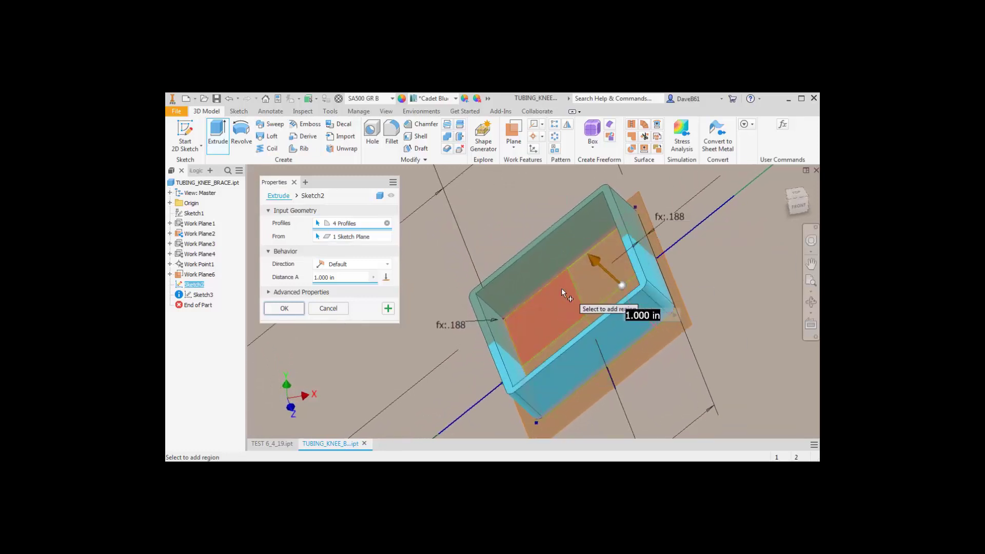
{"action": "middle_click_drag", "start_coordinate": [458, 381], "coordinate": [420, 365], "text": "shift"}
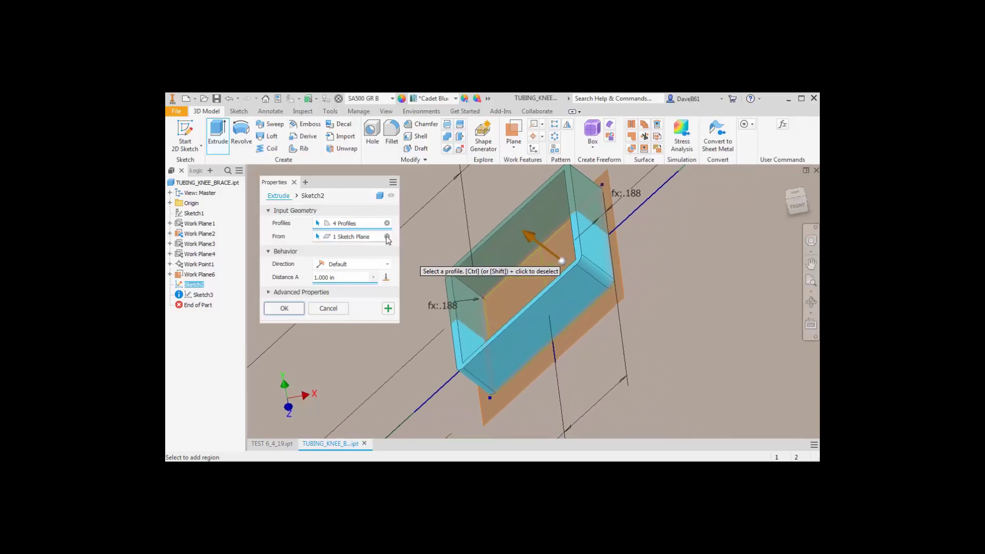
{"action": "middle_click_drag", "start_coordinate": [371, 296], "coordinate": [384, 275], "text": "shift"}
{"action": "left_click", "coordinate": [387, 264]}
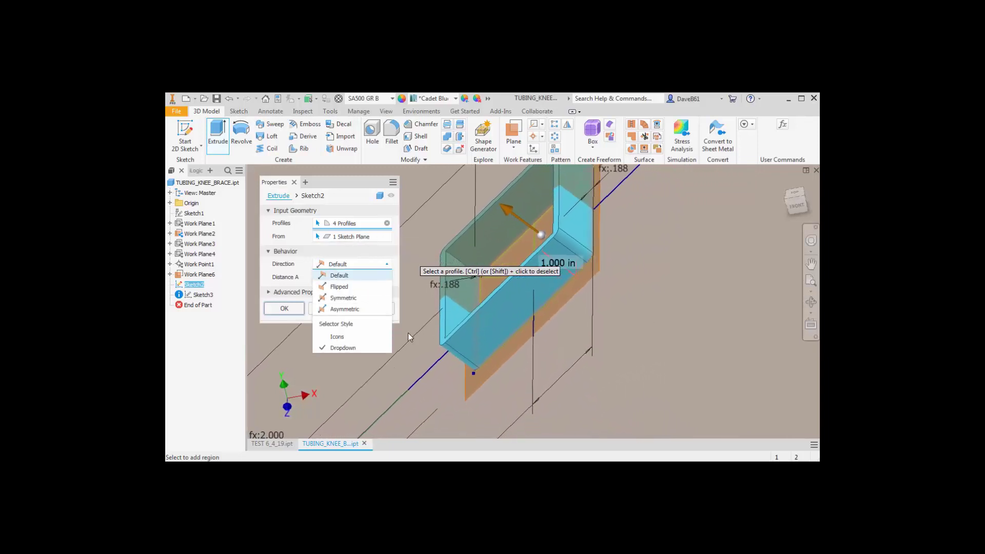
{"action": "middle_click_drag", "start_coordinate": [410, 336], "coordinate": [421, 230], "text": "shift"}
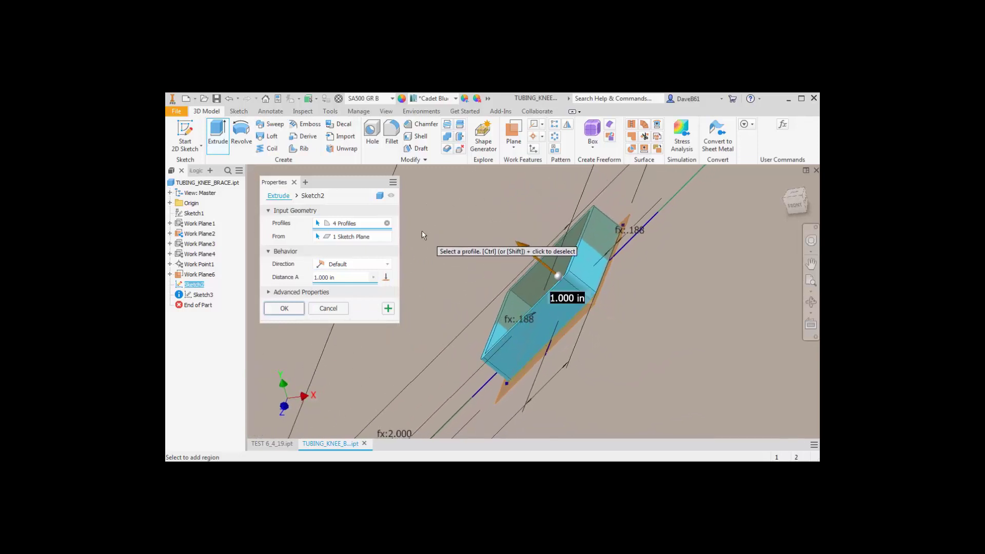
Step: Set the extrusion to start from the horizontal work plane at the brace's upper end instead of the sketch plane
{"action": "left_click", "coordinate": [353, 238]}
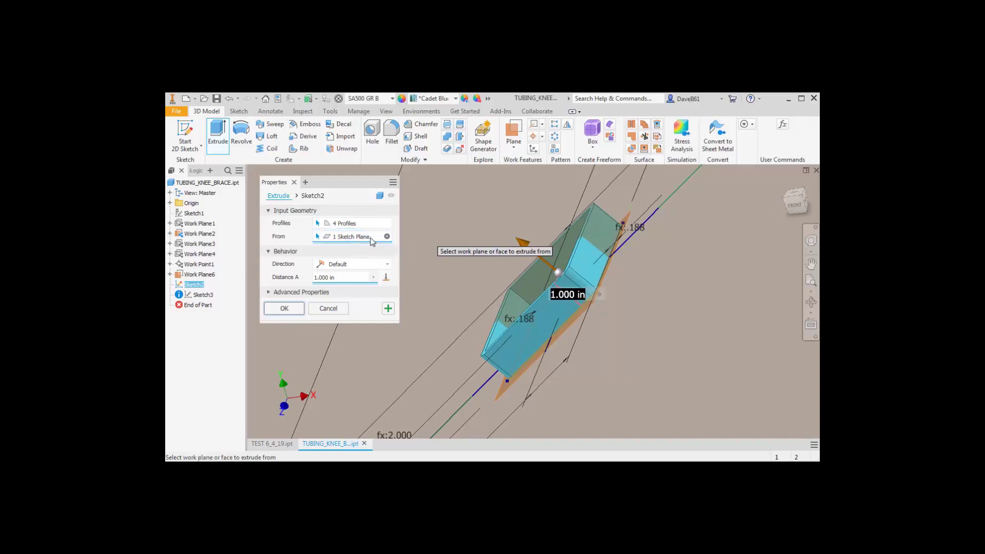
{"action": "left_click", "coordinate": [351, 237]}
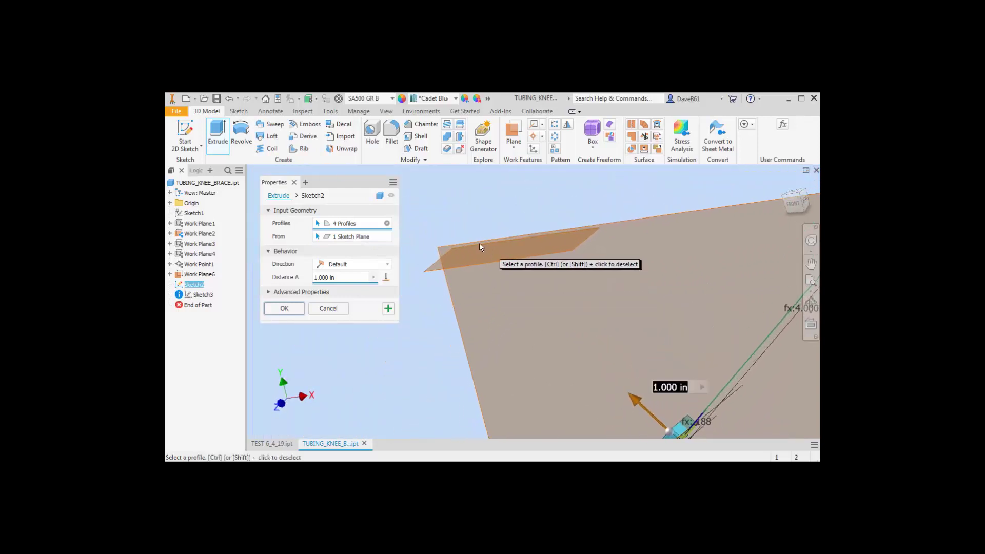
{"action": "left_click", "coordinate": [358, 239]}
{"action": "left_click", "coordinate": [449, 253]}
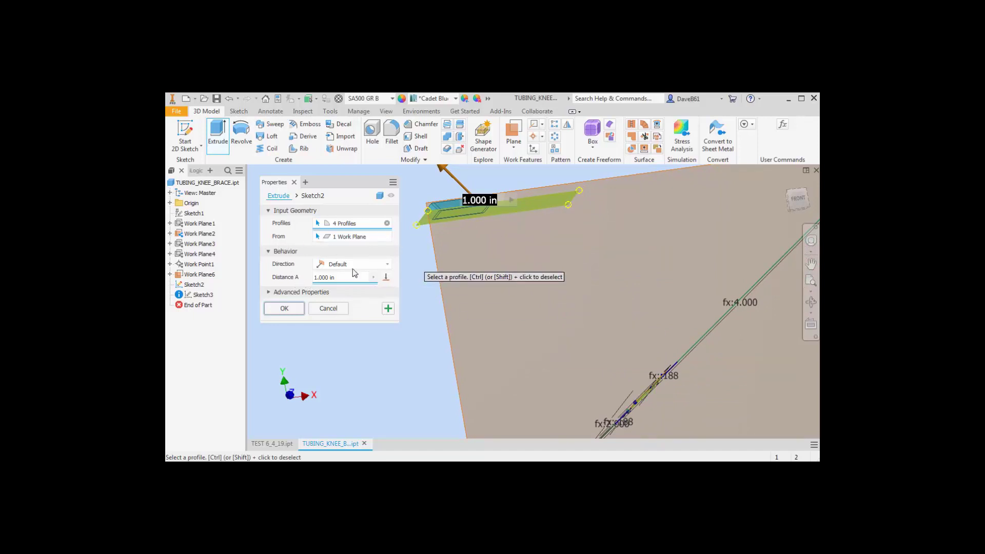
Step: End the tube extrusion at the horizontal work plane at the brace's lower end and create the solid
{"action": "left_click", "coordinate": [386, 277]}
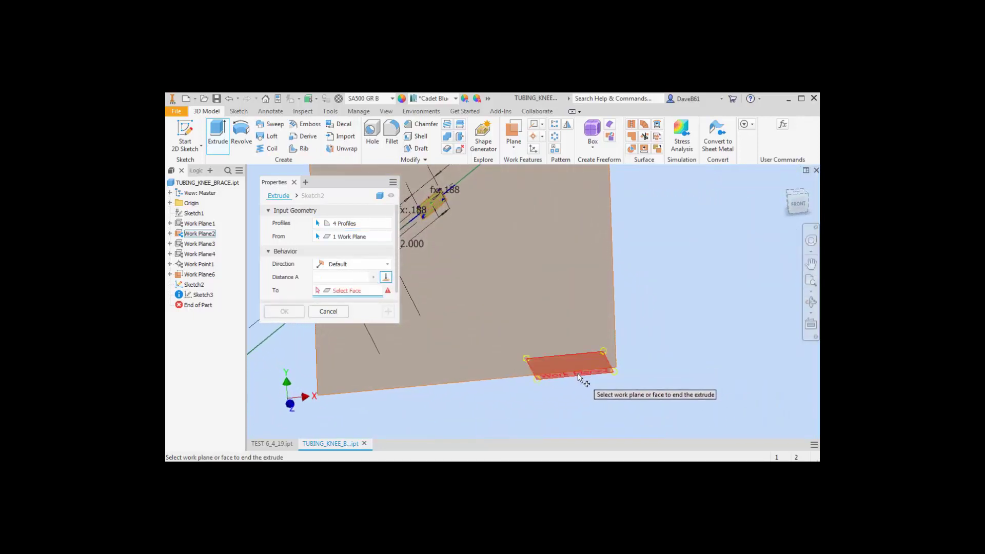
{"action": "left_click", "coordinate": [585, 362]}
{"action": "scroll", "coordinate": [677, 403], "scroll_direction": "down", "scroll_amount": 2}
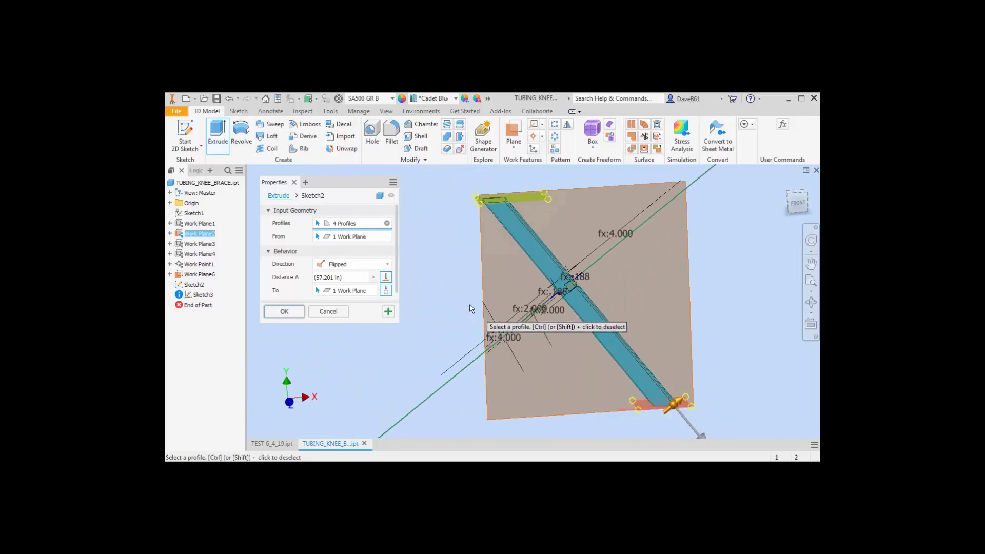
{"action": "scroll", "coordinate": [469, 303], "scroll_direction": "up", "scroll_amount": 2}
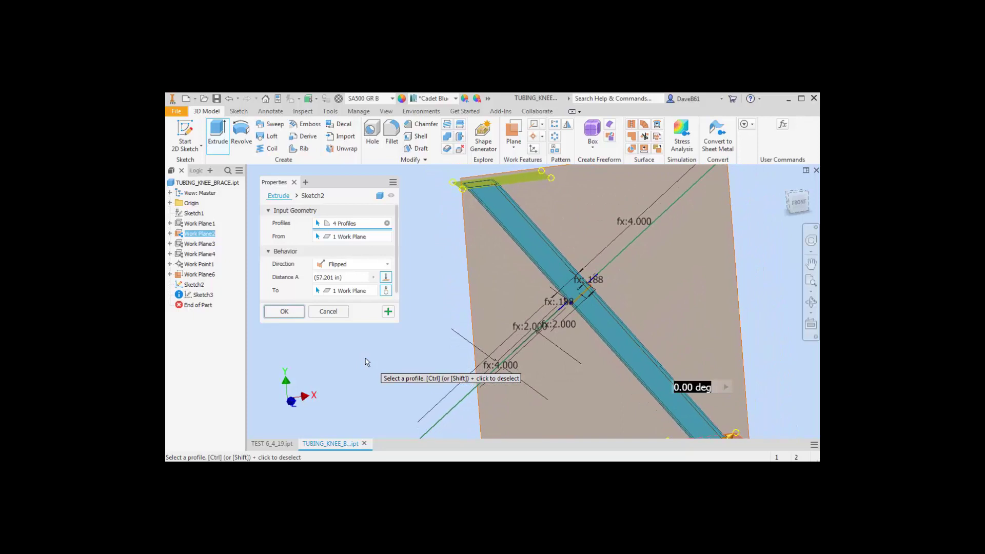
{"action": "left_click", "coordinate": [361, 238]}
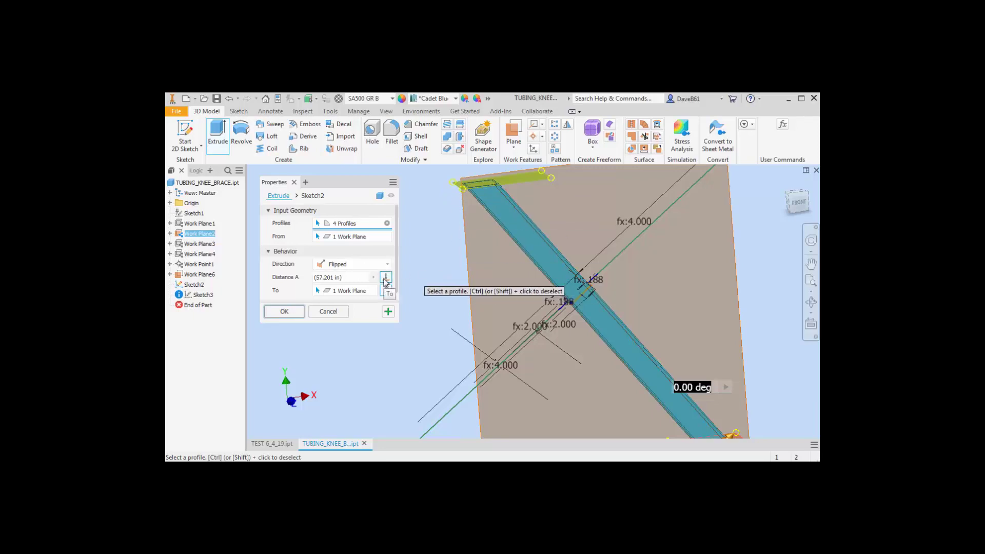
{"action": "middle_click_drag", "start_coordinate": [704, 434], "coordinate": [659, 442]}
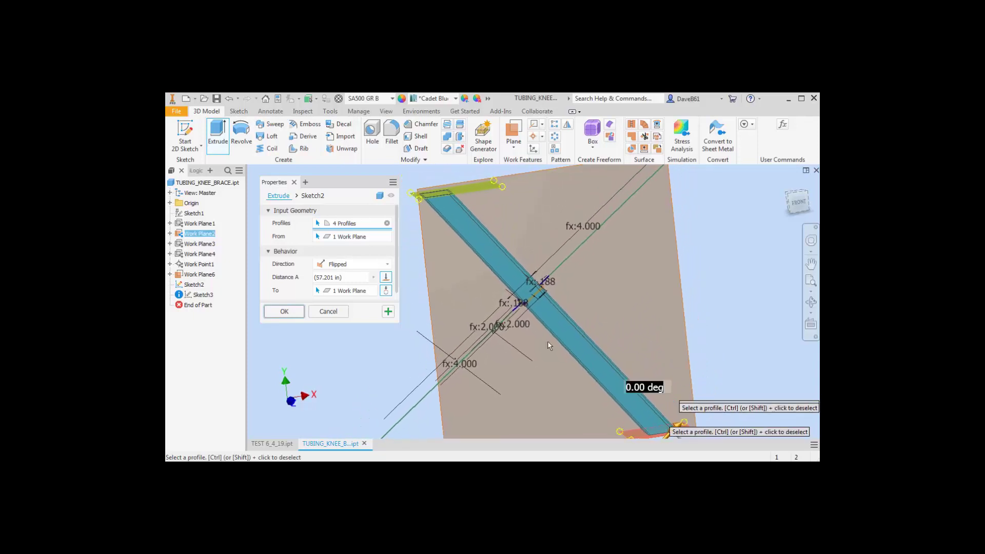
{"action": "left_click", "coordinate": [285, 312]}
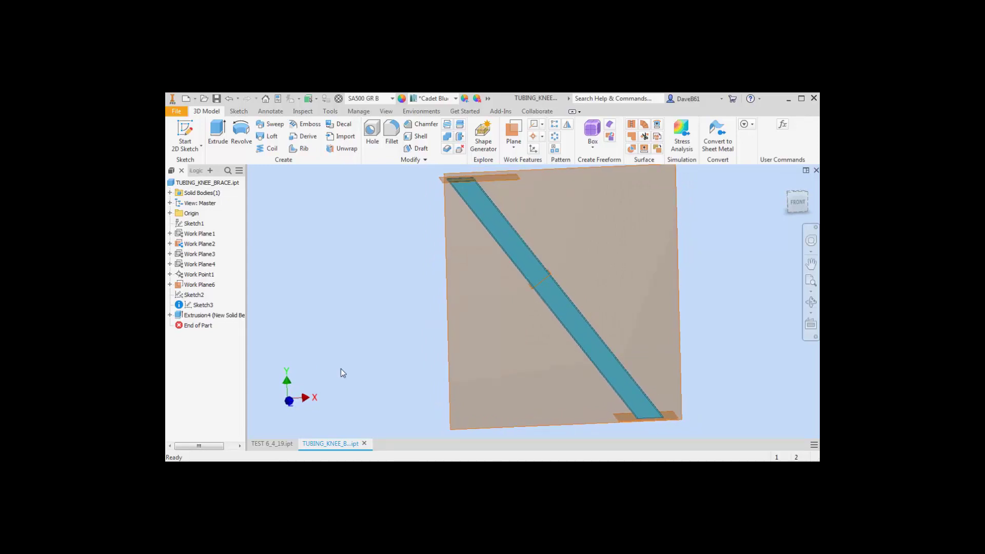
Step: Open the tube extrusion for editing and view its available direction options
{"action": "key", "text": "s"}
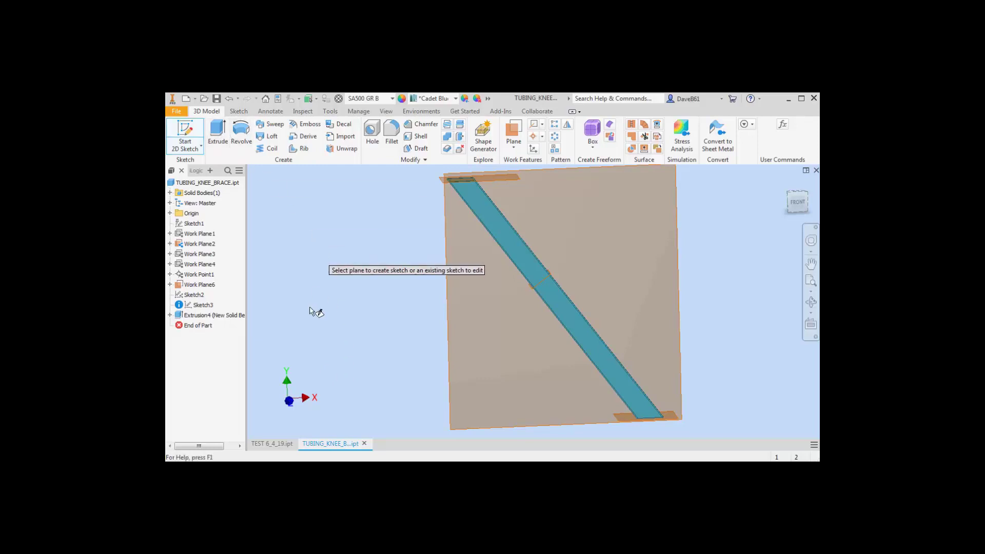
{"action": "key", "text": "Escape"}
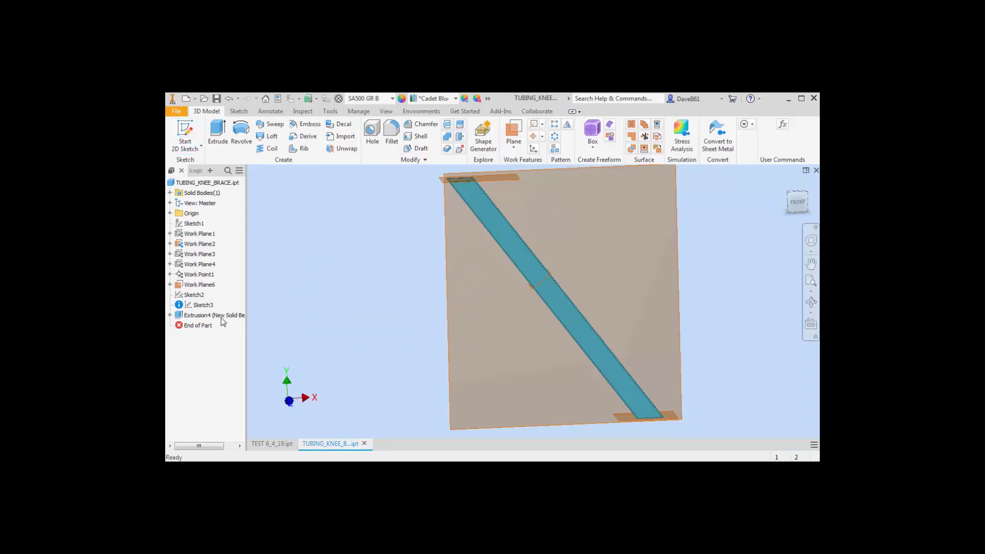
{"action": "left_click", "coordinate": [212, 316]}
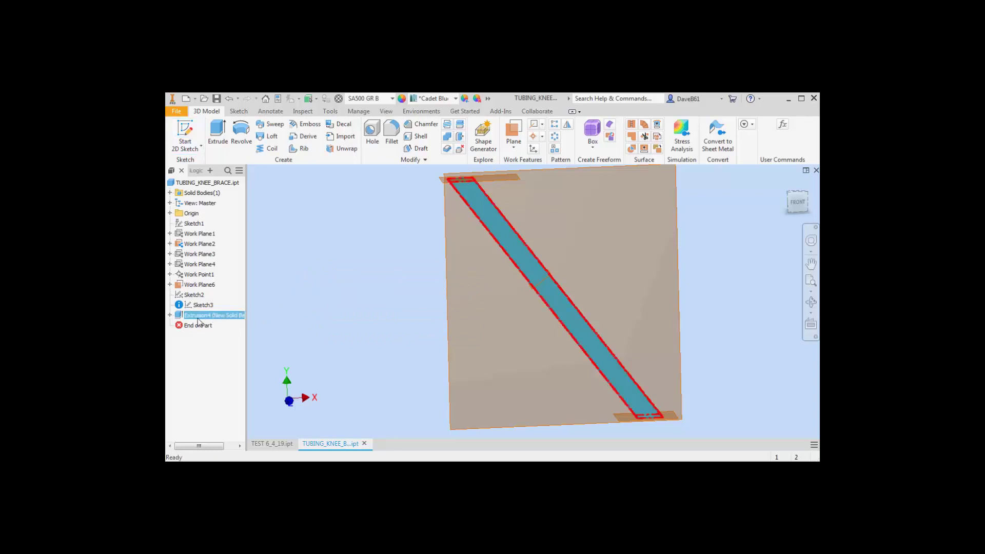
{"action": "right_click", "coordinate": [199, 321]}
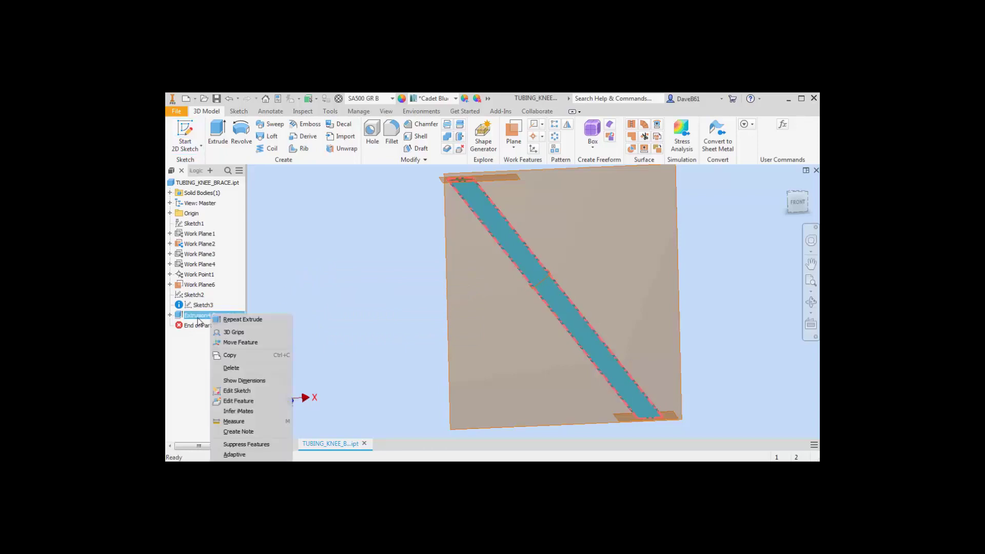
{"action": "left_click", "coordinate": [236, 401]}
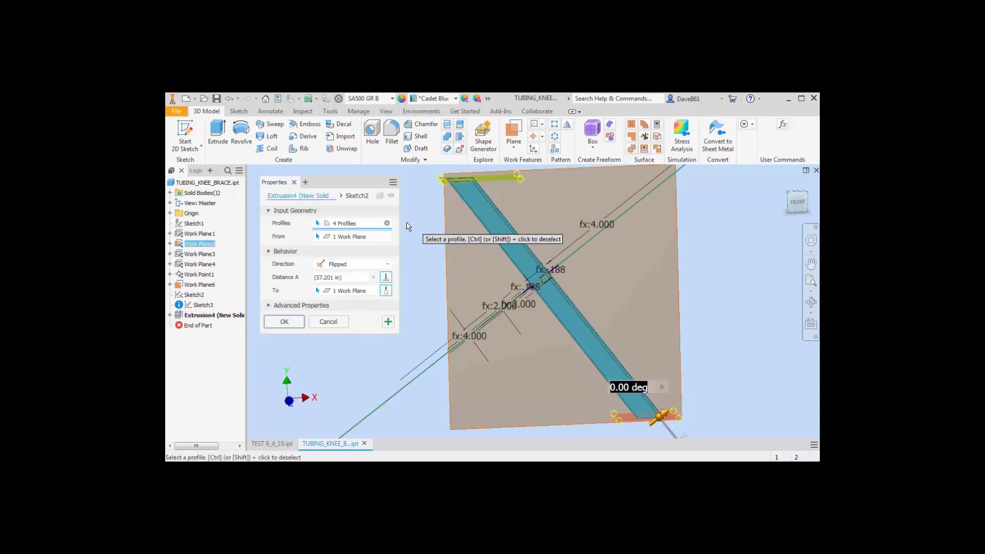
{"action": "left_click", "coordinate": [387, 265]}
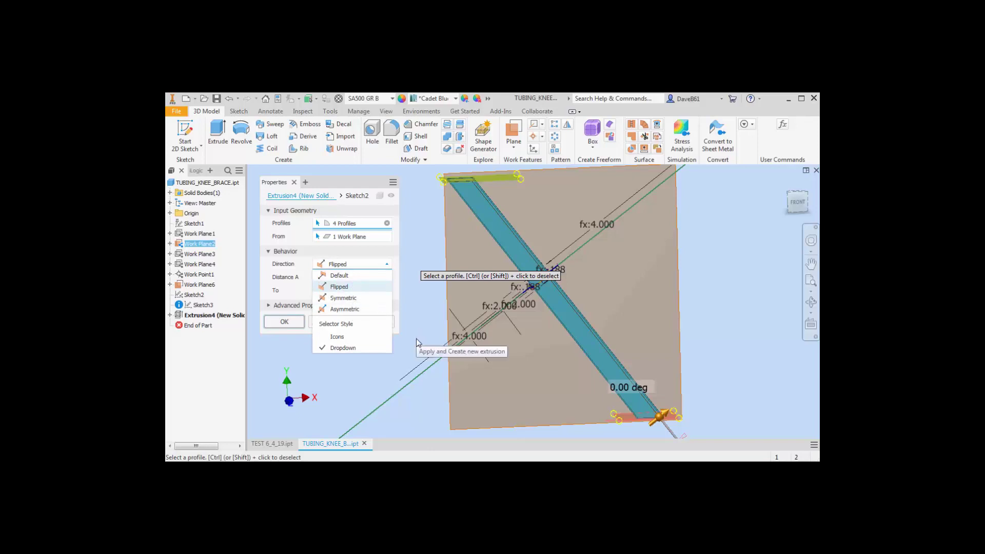
{"action": "left_click", "coordinate": [414, 352]}
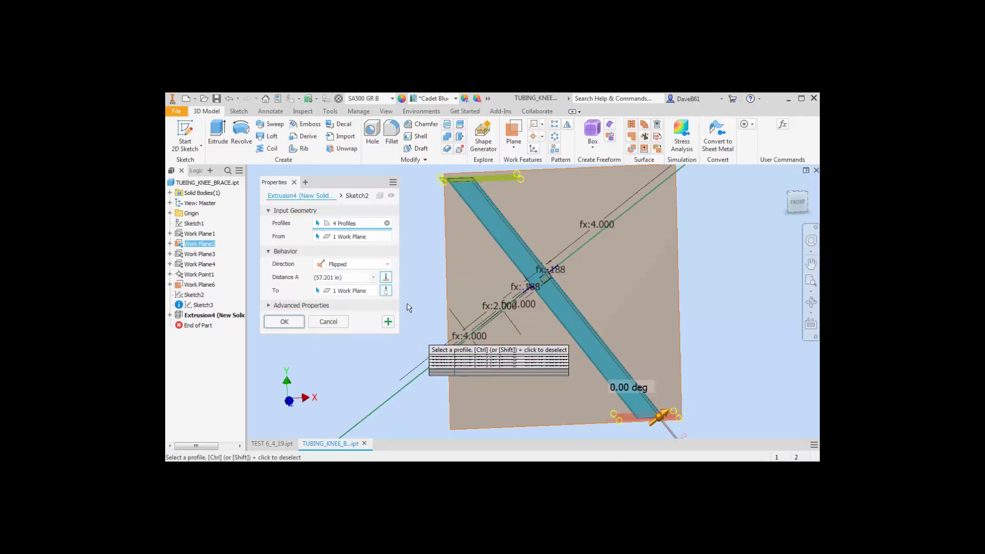
Step: Switch the direction selector style to icons, return it to the dropdown style, and view the direction choices again
{"action": "left_click", "coordinate": [388, 266]}
{"action": "left_click", "coordinate": [337, 337]}
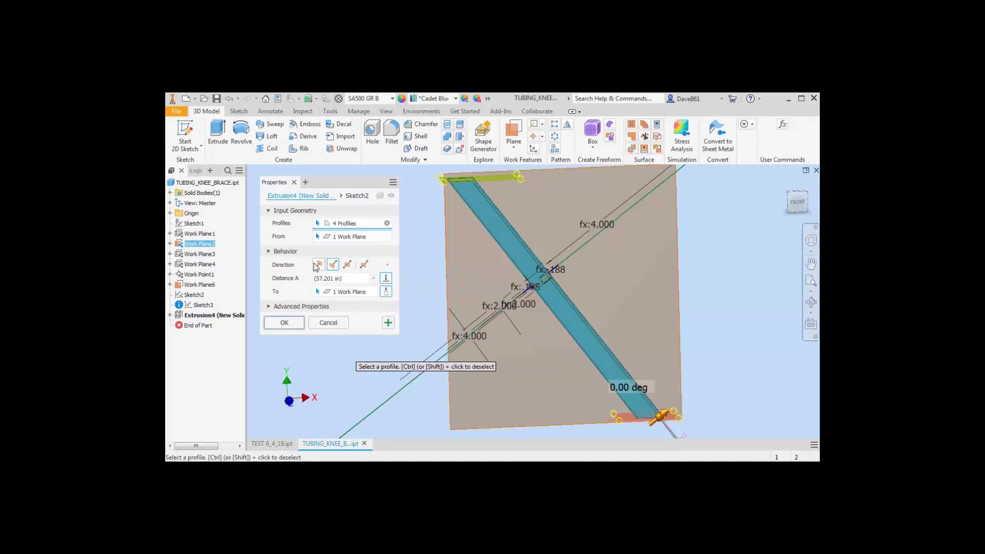
{"action": "left_click", "coordinate": [385, 265]}
{"action": "left_click", "coordinate": [405, 304]}
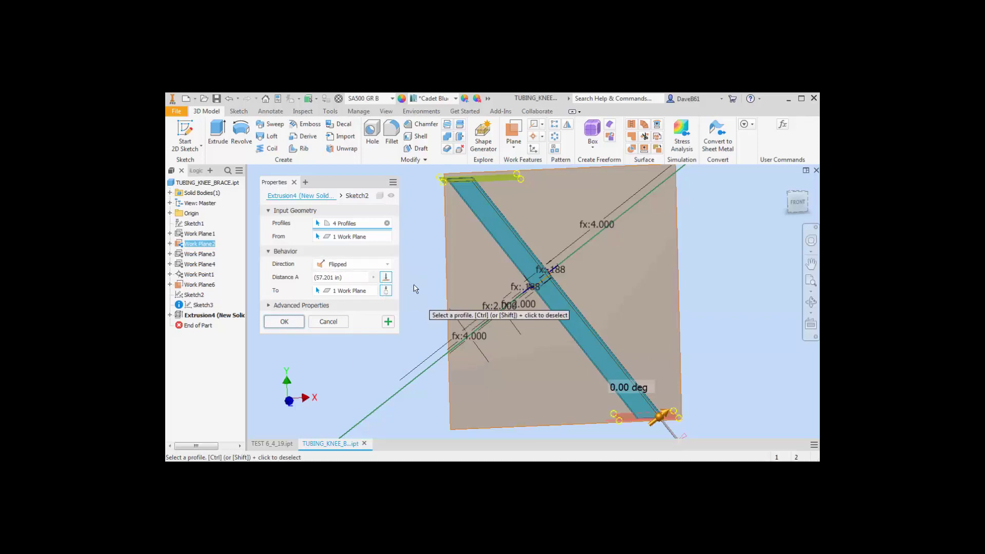
{"action": "left_click", "coordinate": [388, 265]}
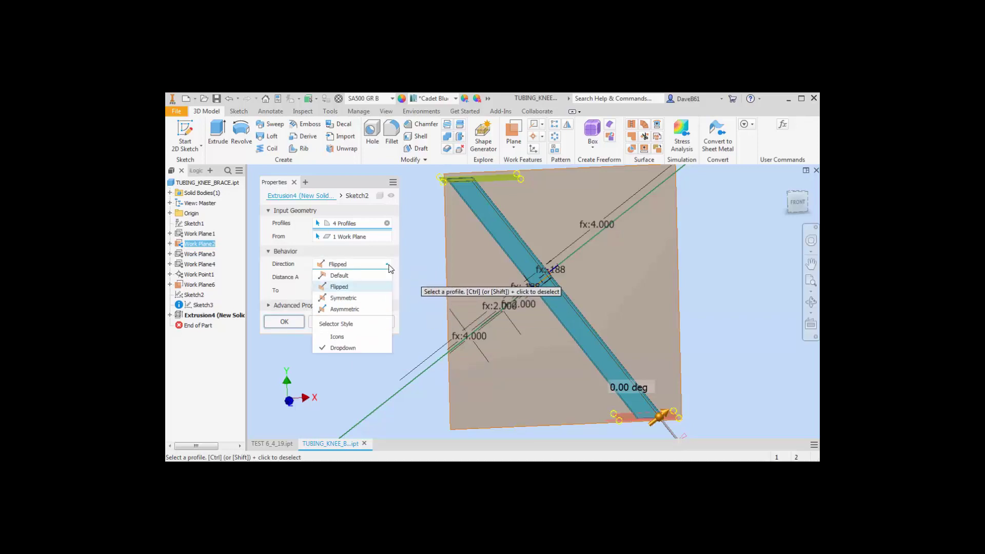
{"action": "left_click", "coordinate": [413, 255]}
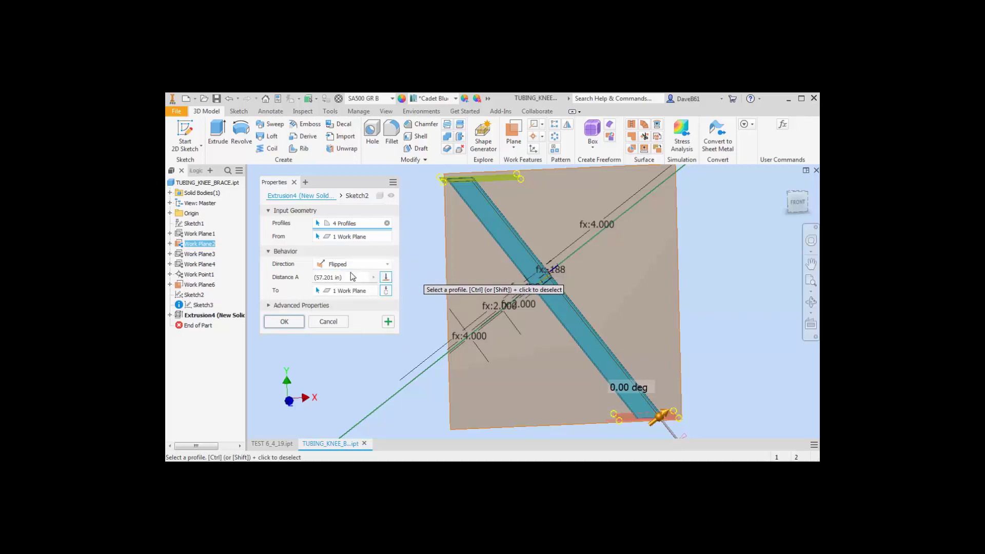
Step: Examine the value options for Distance A and cancel the extrusion edit
{"action": "left_click", "coordinate": [372, 280]}
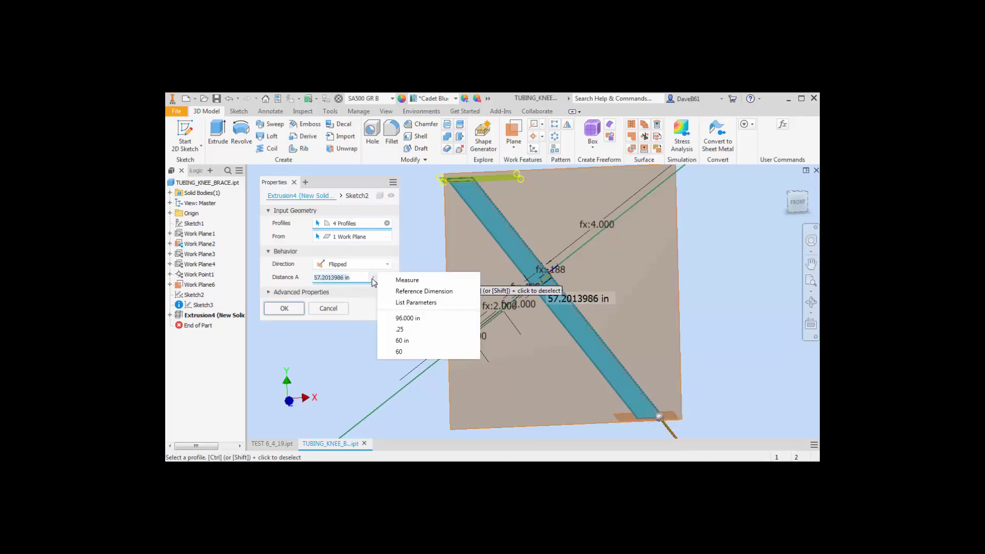
{"action": "left_click", "coordinate": [420, 260]}
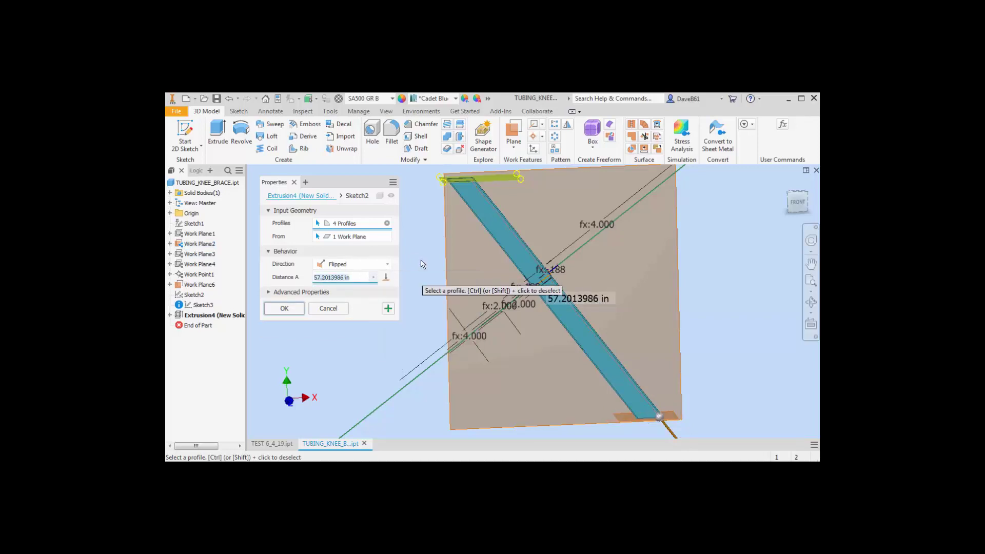
{"action": "left_click", "coordinate": [374, 278]}
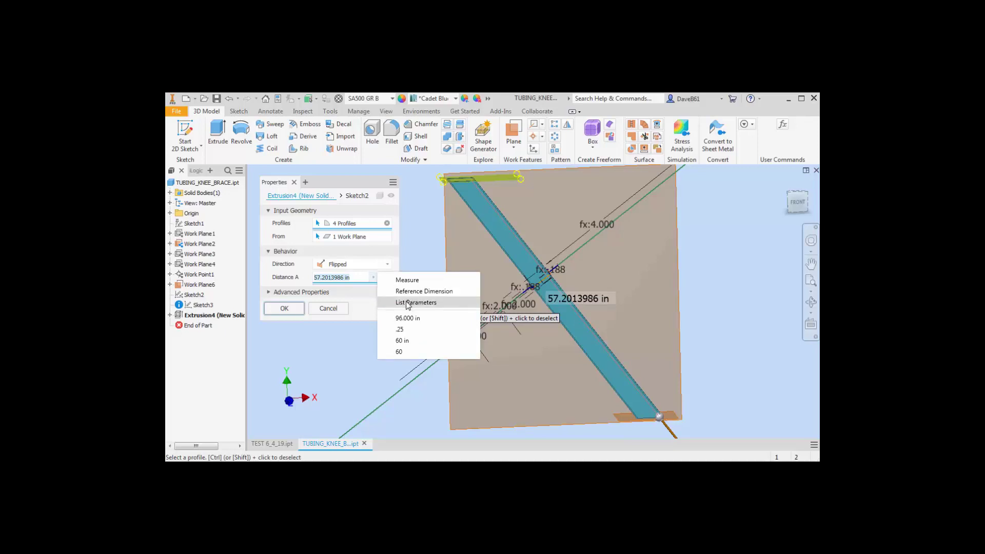
{"action": "left_click", "coordinate": [418, 245]}
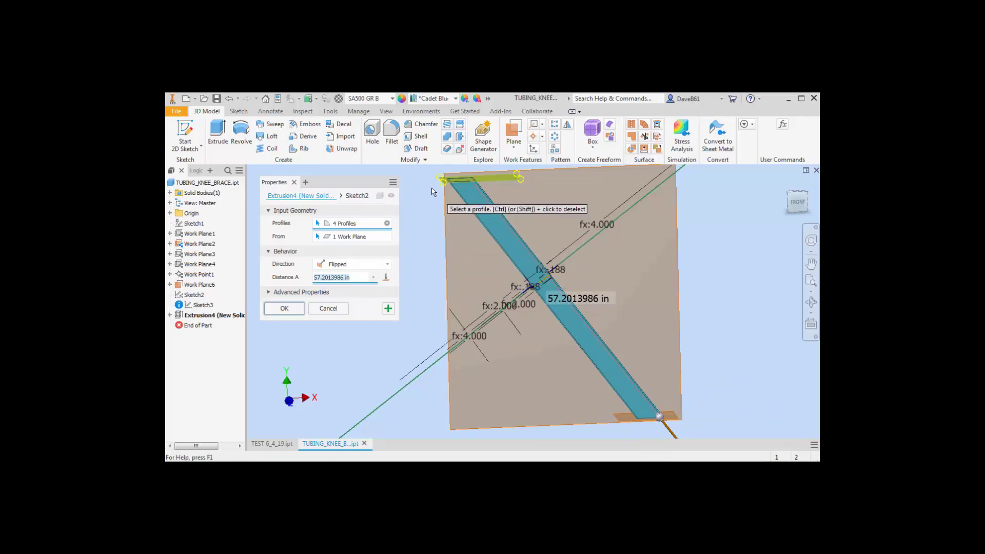
{"action": "scroll", "coordinate": [446, 341], "scroll_direction": "down", "scroll_amount": 2}
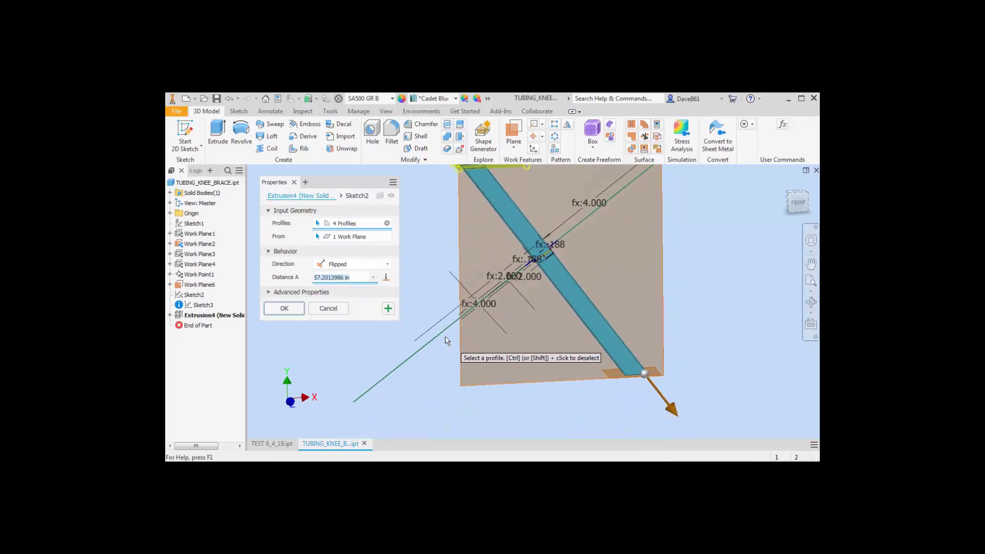
{"action": "middle_click_drag", "start_coordinate": [445, 341], "coordinate": [426, 323], "text": "shift"}
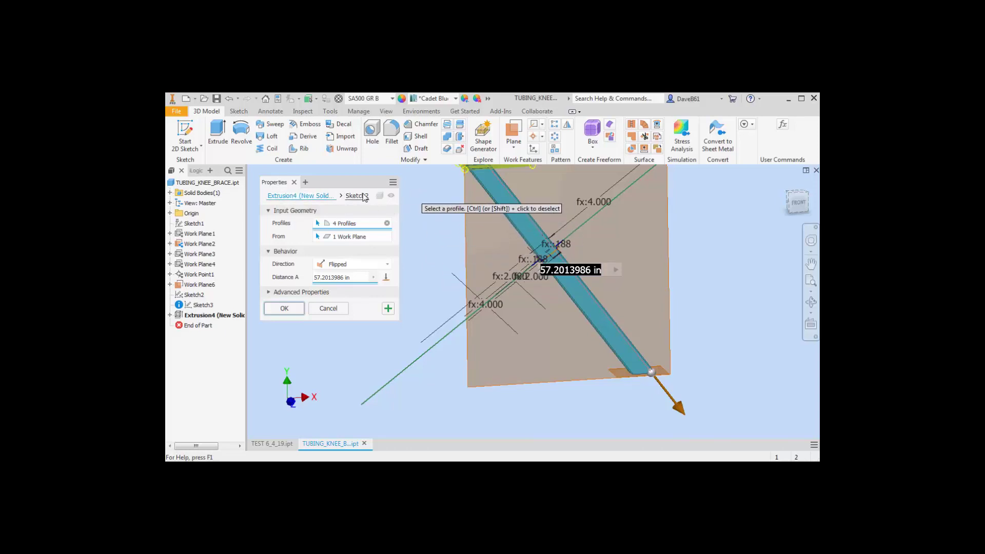
{"action": "scroll", "coordinate": [379, 196], "scroll_direction": "down", "scroll_amount": 1}
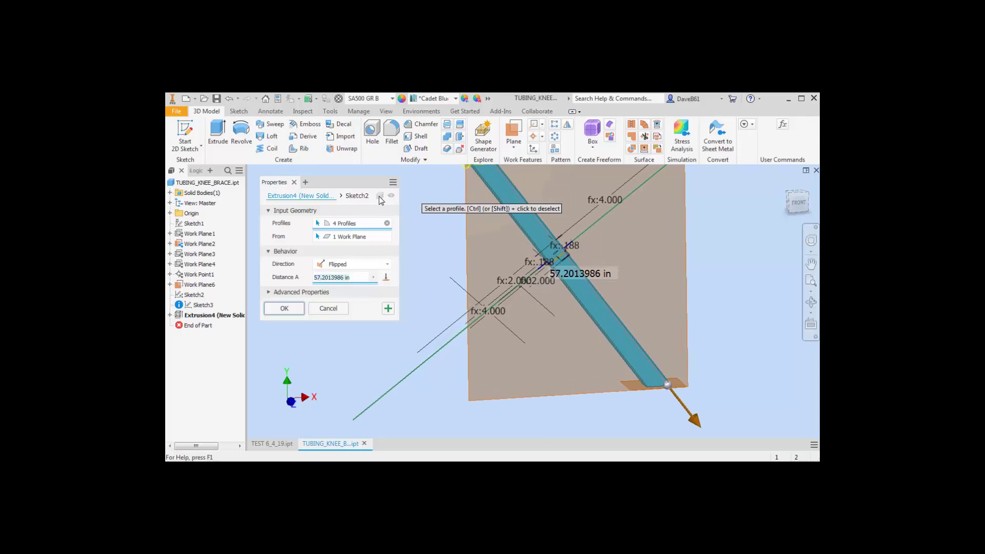
{"action": "left_click", "coordinate": [328, 308]}
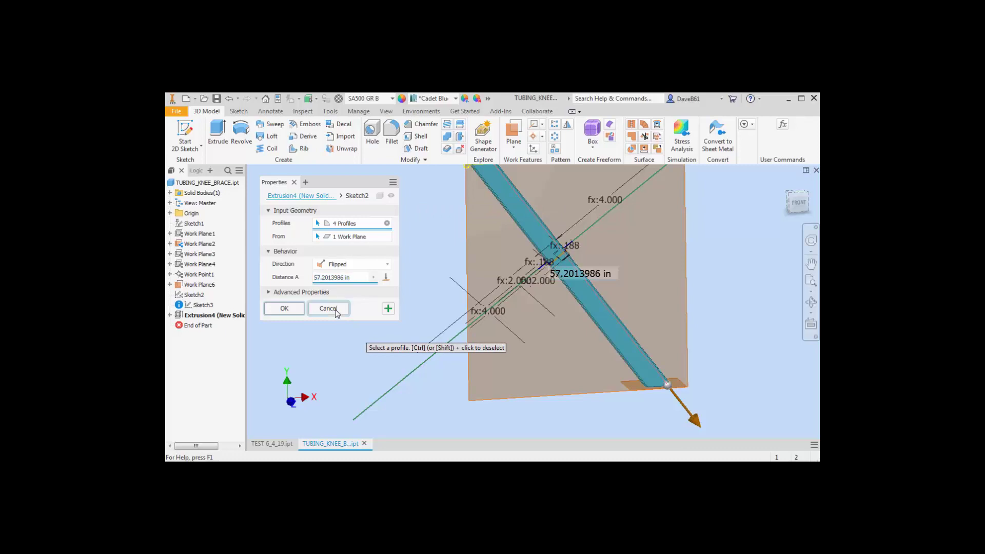
Step: Delete the tube extrusion from the part
{"action": "right_click", "coordinate": [213, 318]}
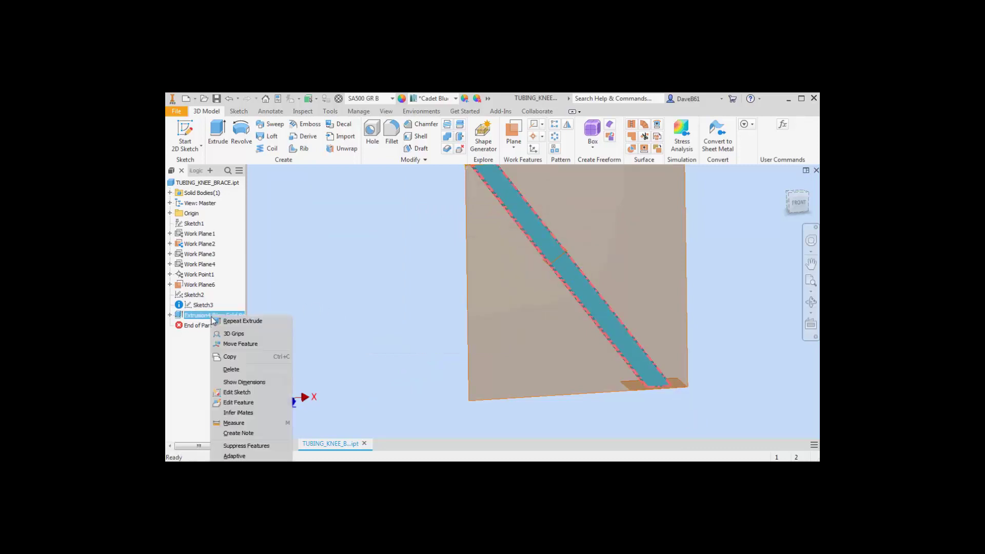
{"action": "left_click", "coordinate": [231, 370]}
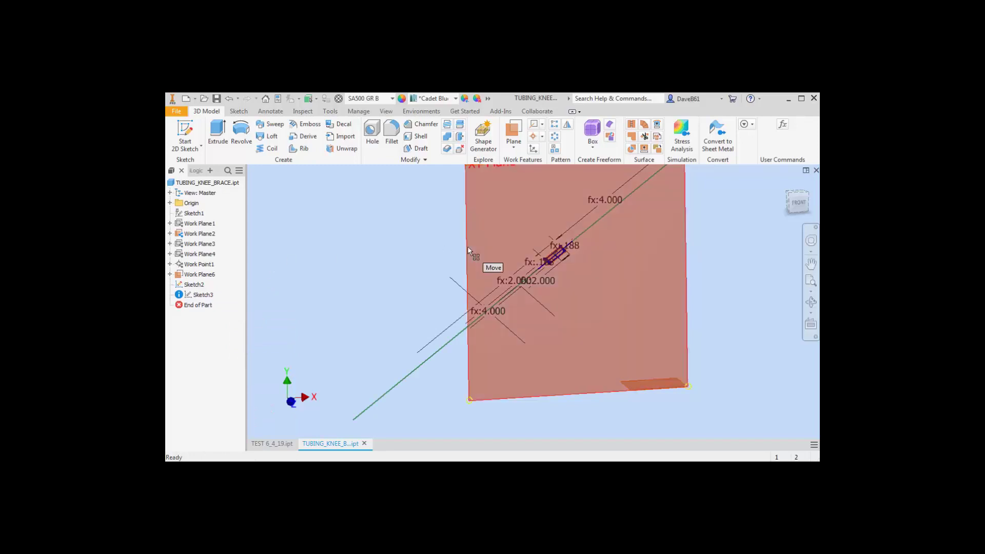
{"action": "key", "text": "F5"}
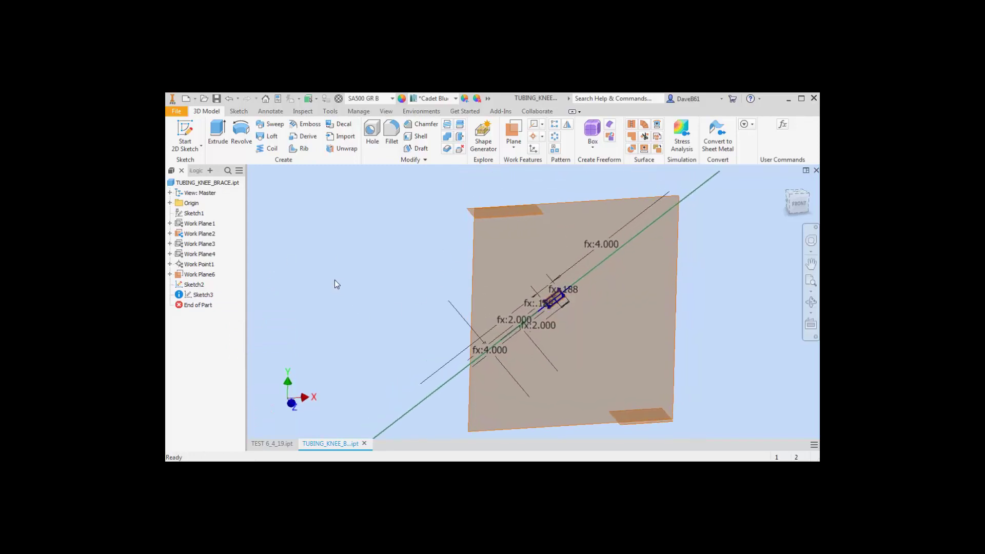
Step: Start a new extrusion in surface mode and select the inner and outer tube outlines of Sketch2 as profiles
{"action": "left_click", "coordinate": [217, 133]}
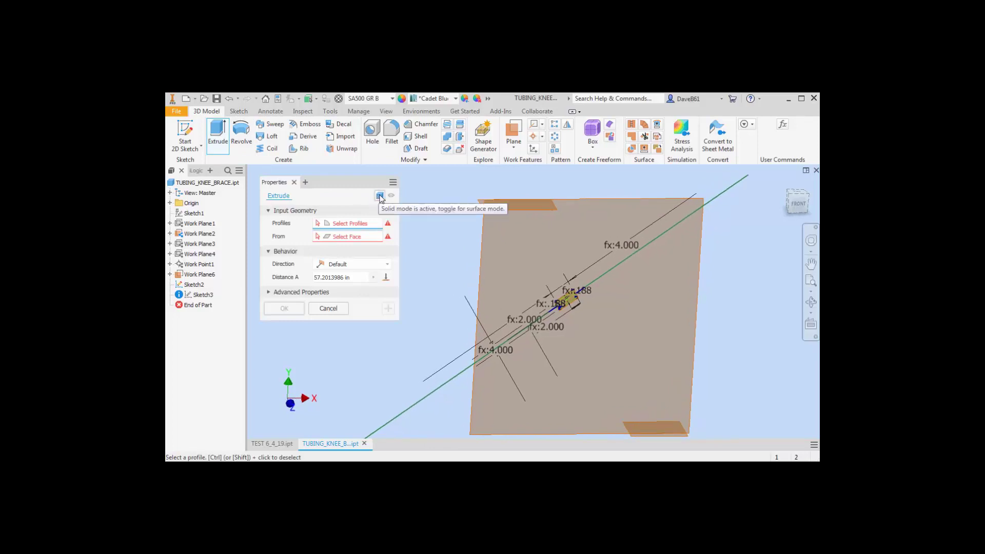
{"action": "left_click", "coordinate": [380, 196]}
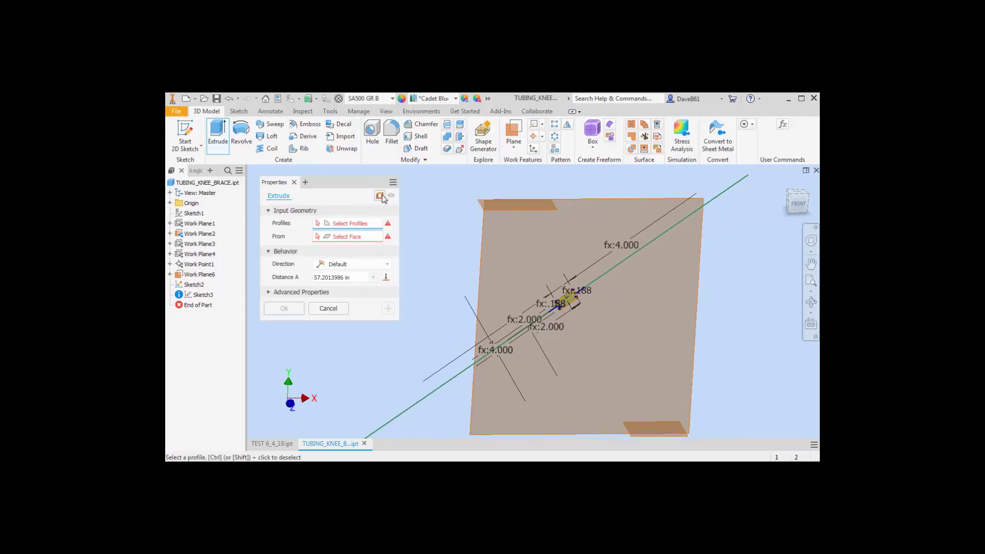
{"action": "left_click", "coordinate": [380, 197]}
{"action": "left_click", "coordinate": [380, 198]}
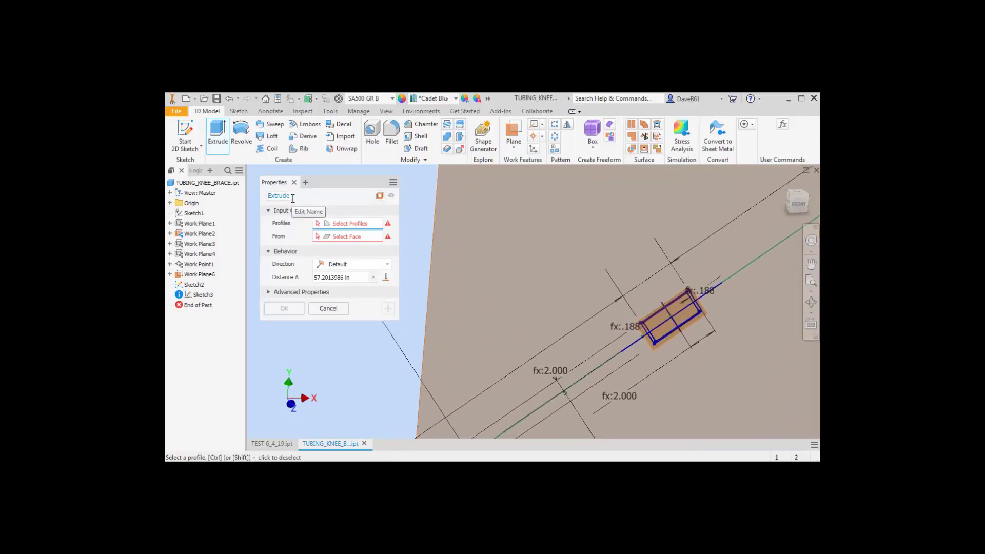
{"action": "left_click", "coordinate": [649, 325]}
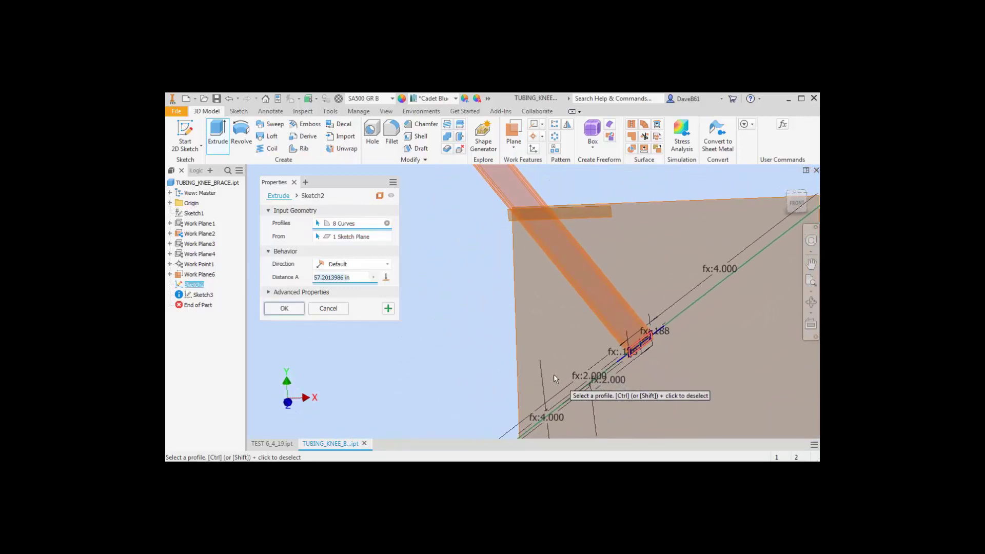
Step: Set the surface extrusion to start from the small work plane at the brace's upper end and end at the lower one
{"action": "left_click", "coordinate": [345, 237]}
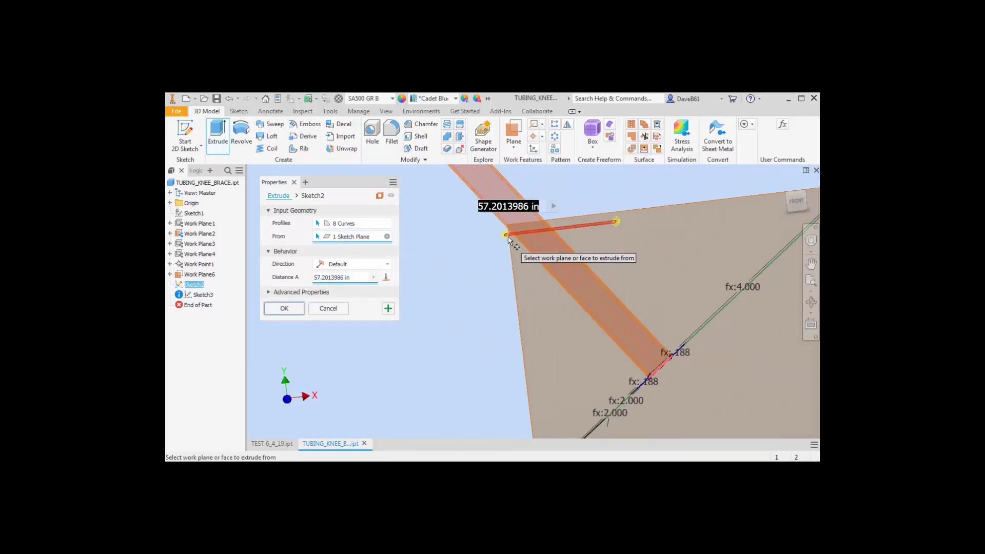
{"action": "left_click", "coordinate": [512, 245]}
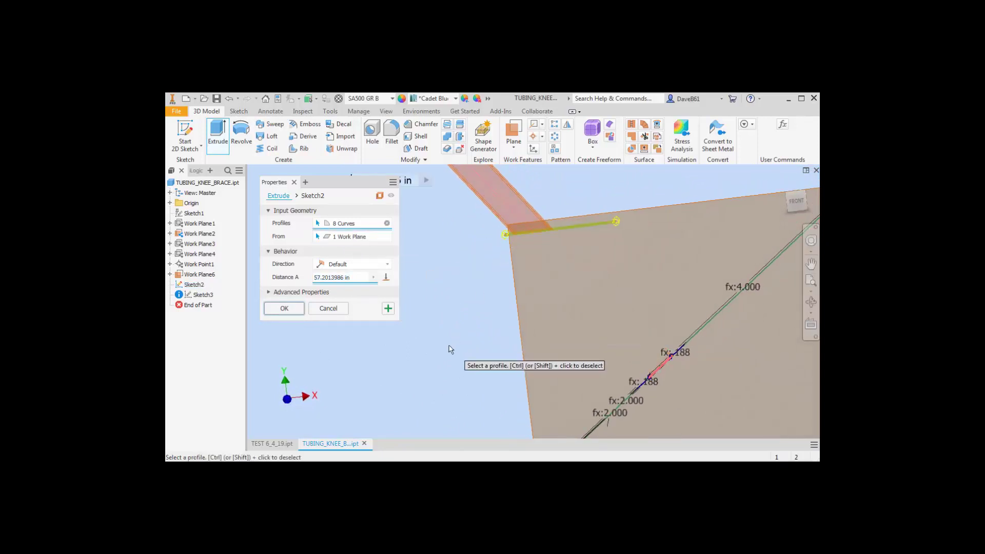
{"action": "left_click", "coordinate": [386, 277]}
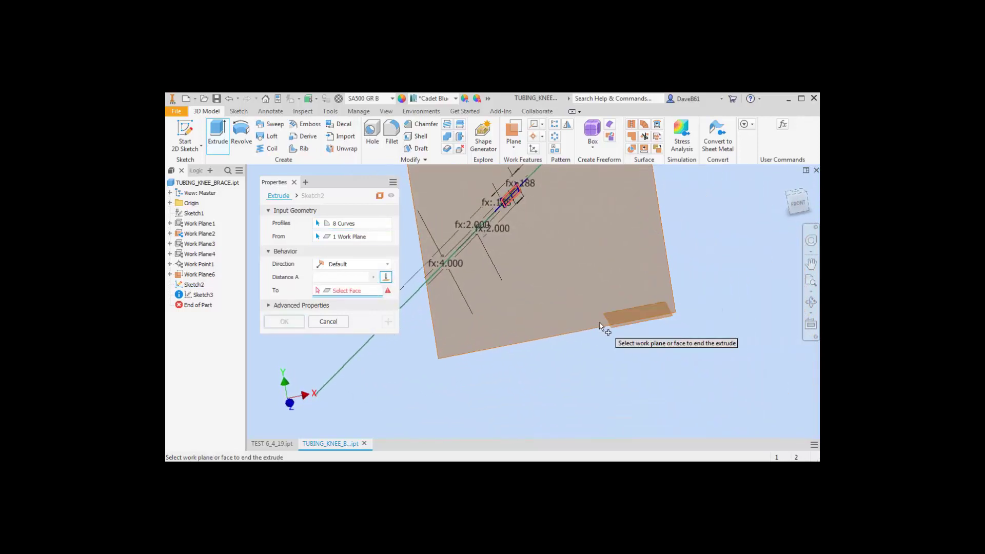
{"action": "left_click", "coordinate": [602, 323]}
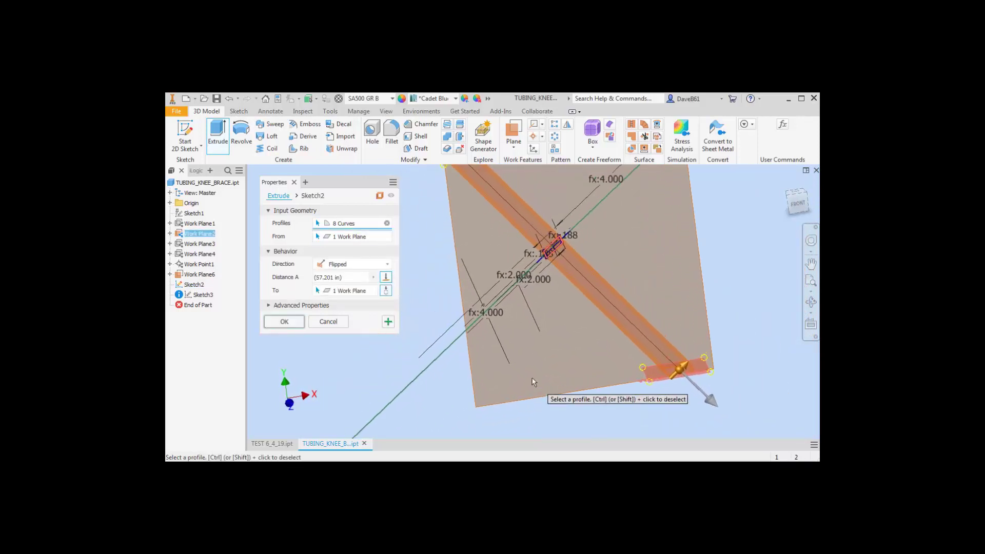
Step: Switch the extrusion's output from surface to solid mode, keeping the tube profiles and both work plane limits
{"action": "left_click", "coordinate": [380, 196]}
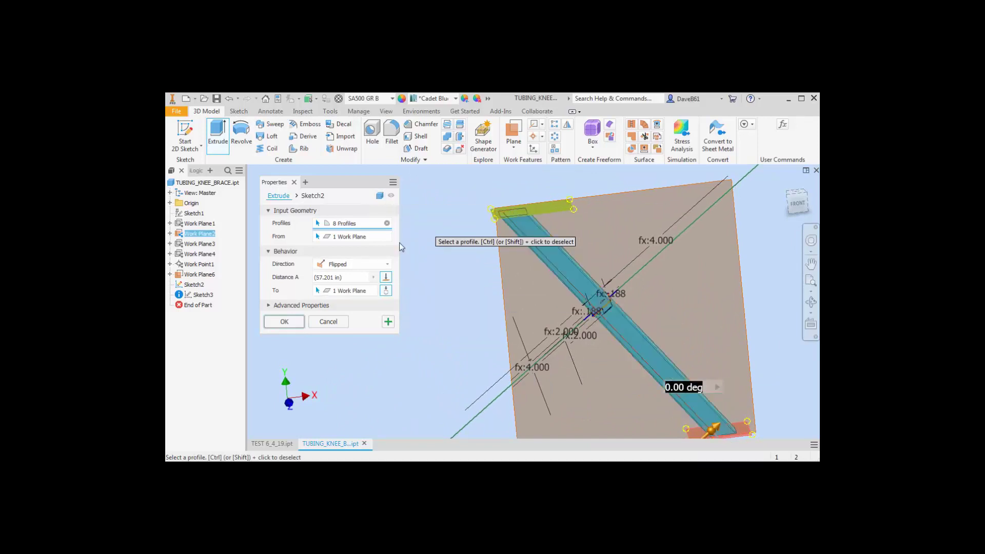
{"action": "left_click", "coordinate": [380, 198]}
{"action": "left_click", "coordinate": [379, 195]}
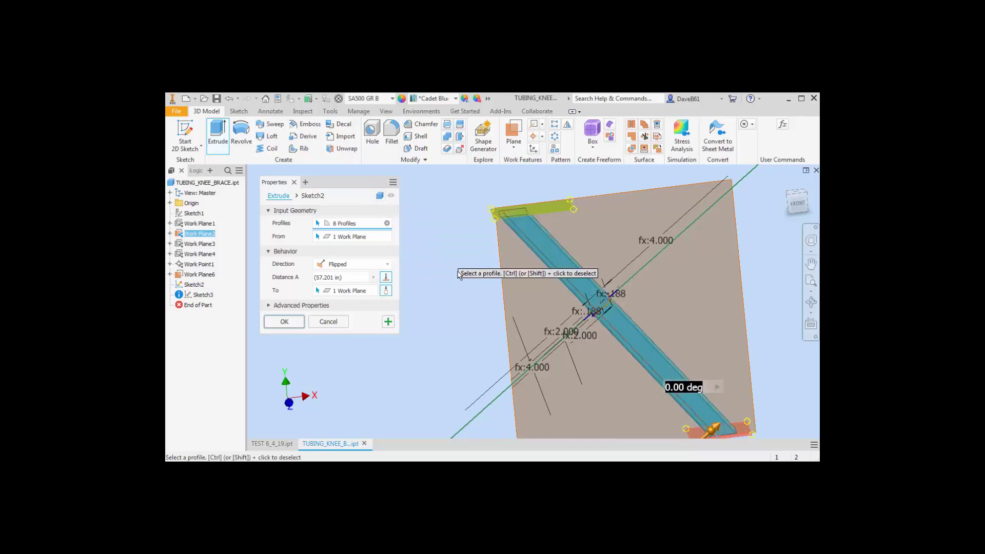
Step: Check the tube preview at the upper work plane and around the sketch profile, and complete the solid extrusion
{"action": "scroll", "coordinate": [460, 276], "scroll_direction": "down", "scroll_amount": 3}
{"action": "scroll", "coordinate": [460, 276], "scroll_direction": "down", "scroll_amount": 4}
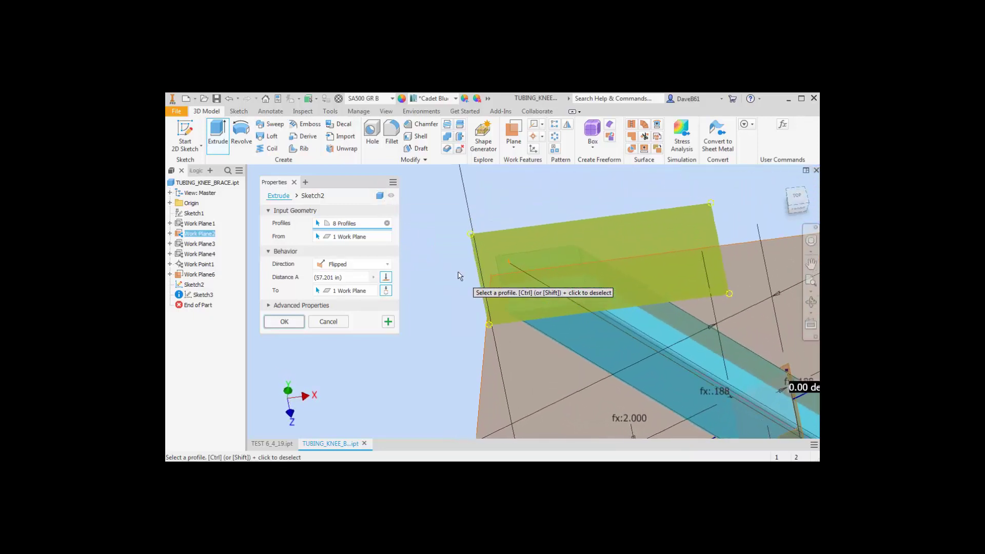
{"action": "middle_click_drag", "start_coordinate": [569, 282], "coordinate": [567, 311], "text": "shift"}
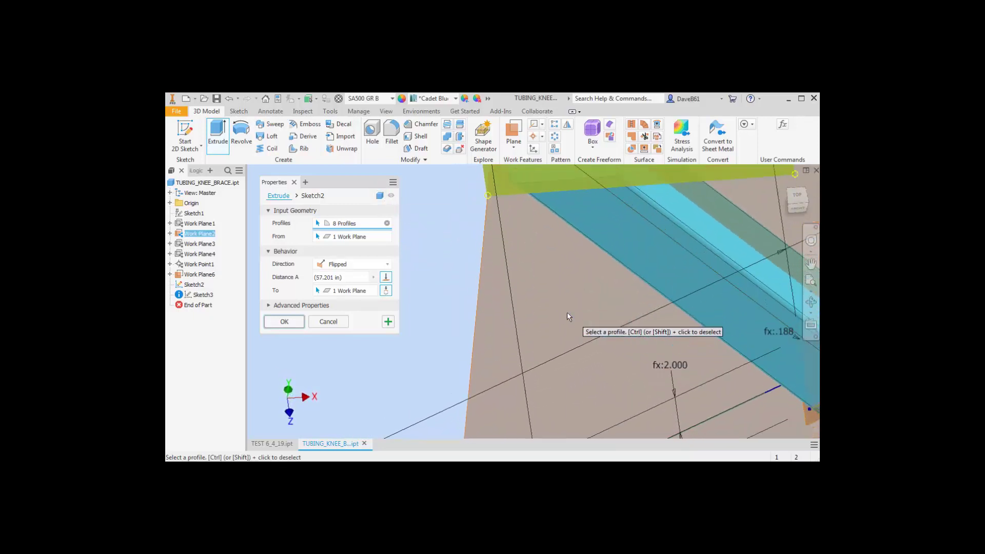
{"action": "scroll", "coordinate": [567, 312], "scroll_direction": "up", "scroll_amount": 3}
{"action": "scroll", "coordinate": [635, 333], "scroll_direction": "down", "scroll_amount": 3}
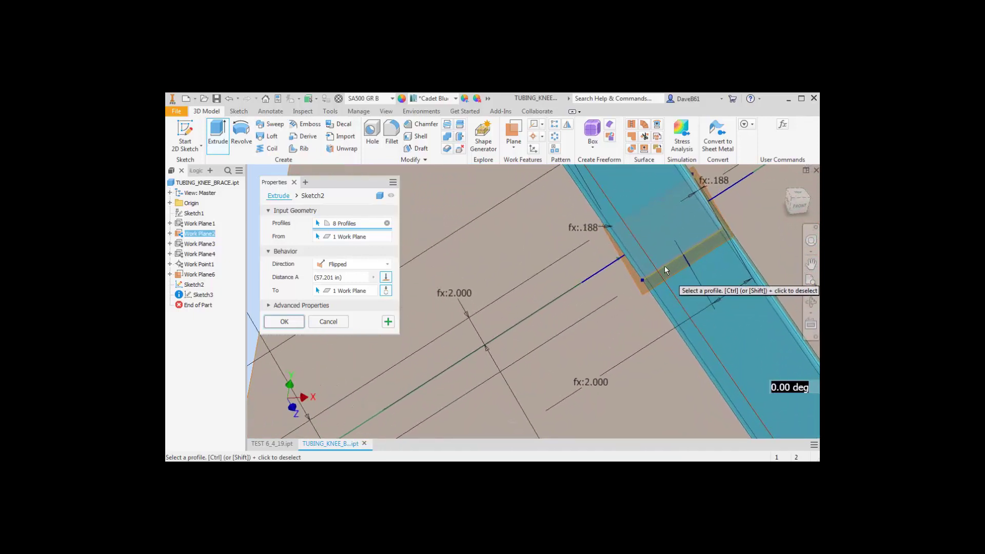
{"action": "scroll", "coordinate": [426, 307], "scroll_direction": "up", "scroll_amount": 1}
{"action": "scroll", "coordinate": [416, 257], "scroll_direction": "up", "scroll_amount": 2}
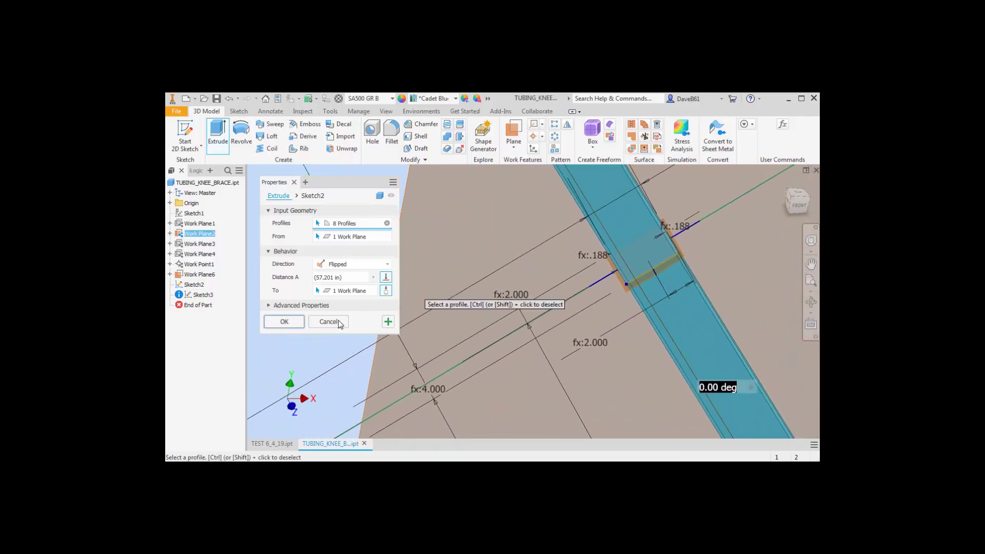
{"action": "left_click", "coordinate": [295, 324]}
{"action": "scroll", "coordinate": [293, 323], "scroll_direction": "up", "scroll_amount": 3}
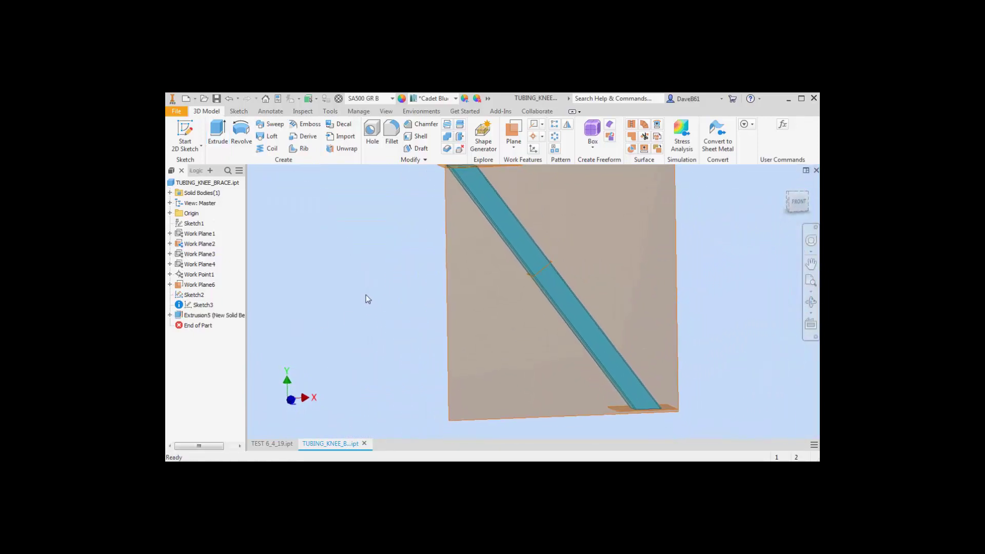